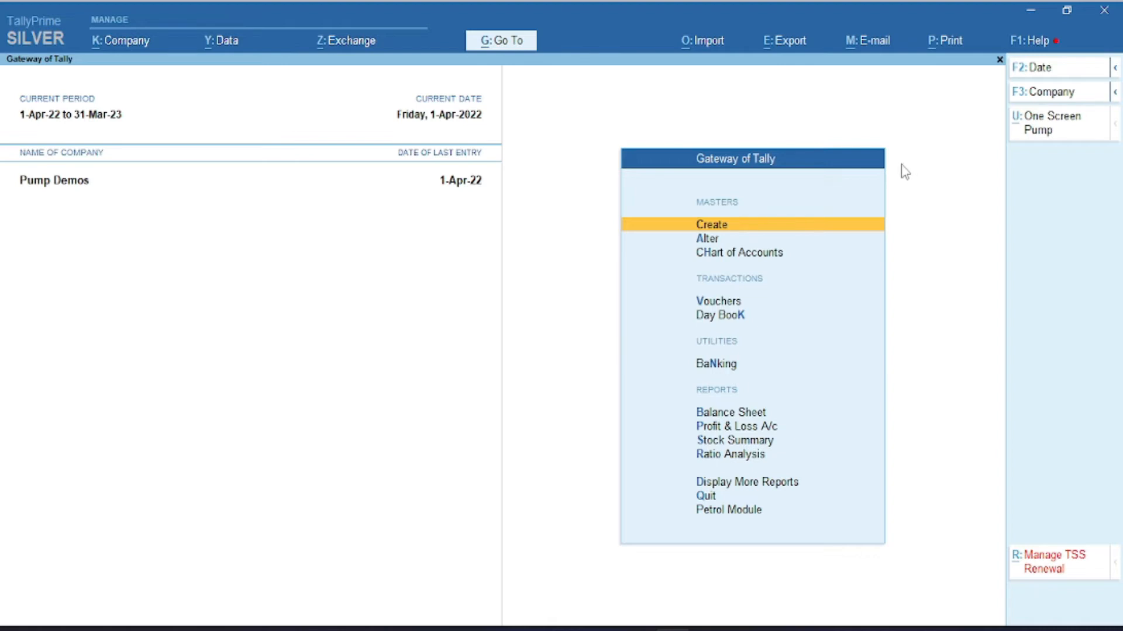
# Open the One Screen Pump dashboard for the first named employee in the list, working in Shift 1
pyautogui.click(1050, 139)
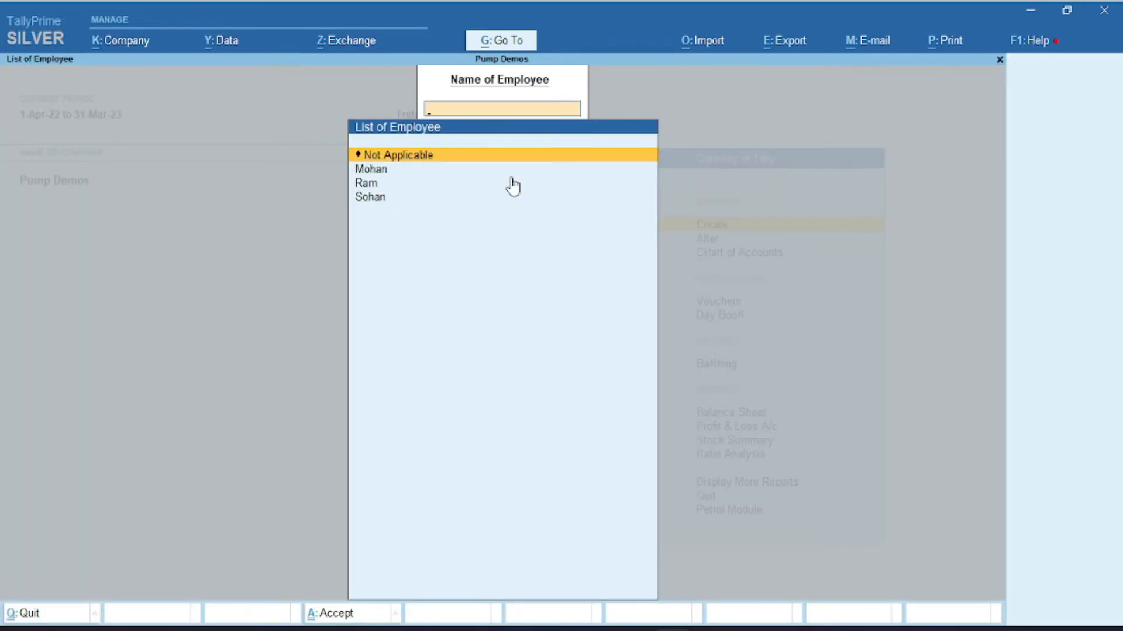
pyautogui.press('Down')
pyautogui.press('Return')
pyautogui.press('Down')
pyautogui.press('Down')
pyautogui.press('Up')
pyautogui.press('Return')
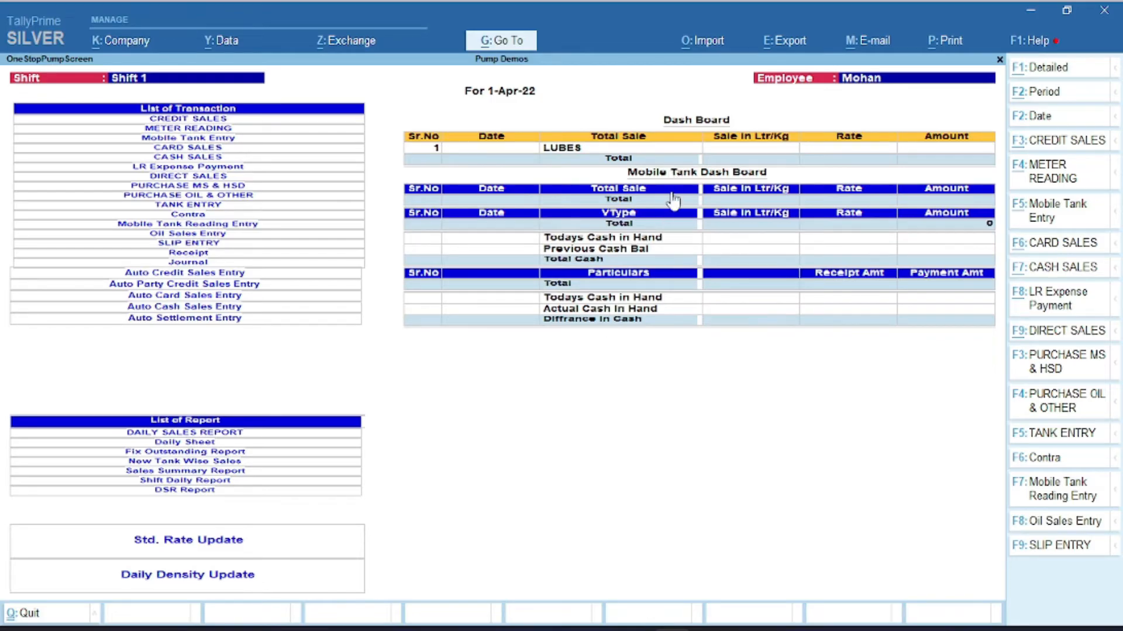
# Start a meter reading voucher for Shift 1, keeping the proposed voucher number
pyautogui.click(1055, 176)
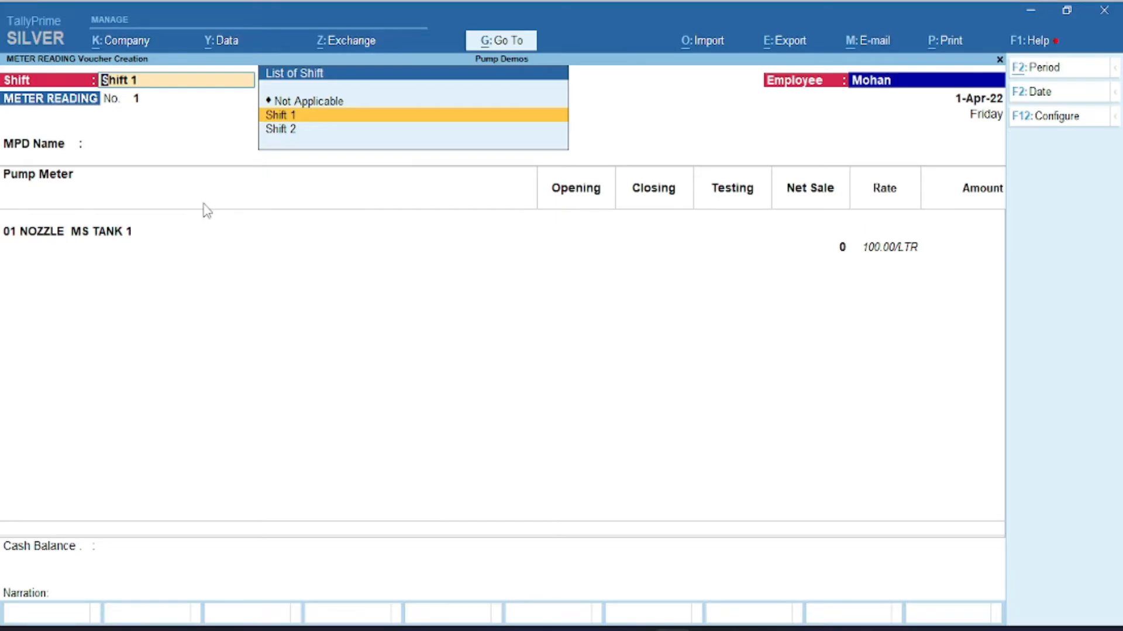
pyautogui.press('Return')
pyautogui.press('Return')
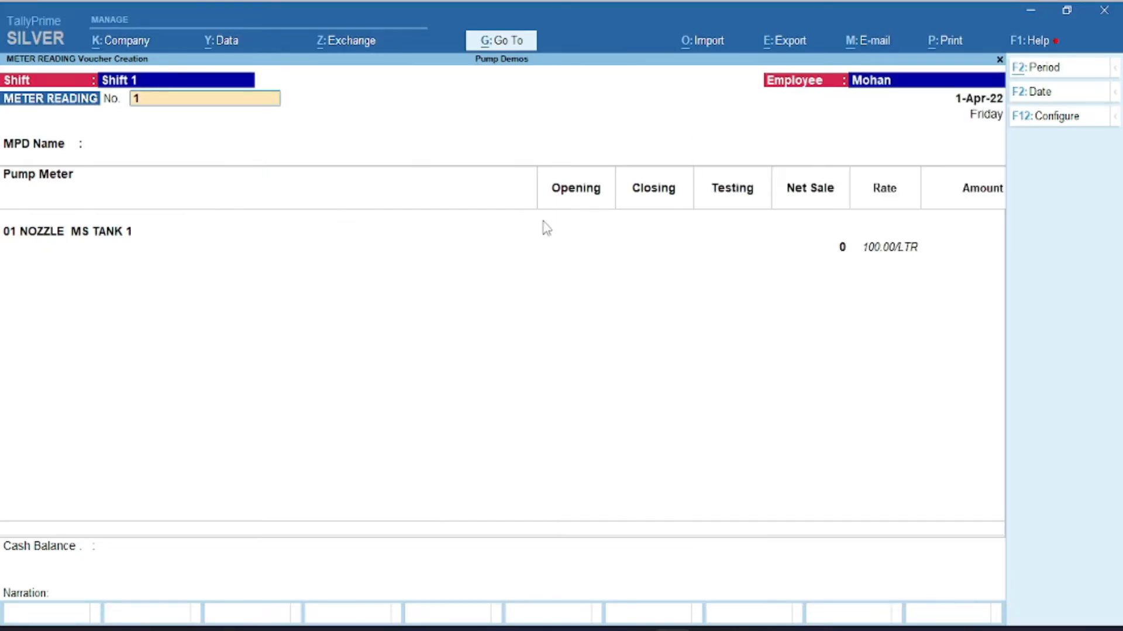
pyautogui.press('Return')
pyautogui.press('Return')
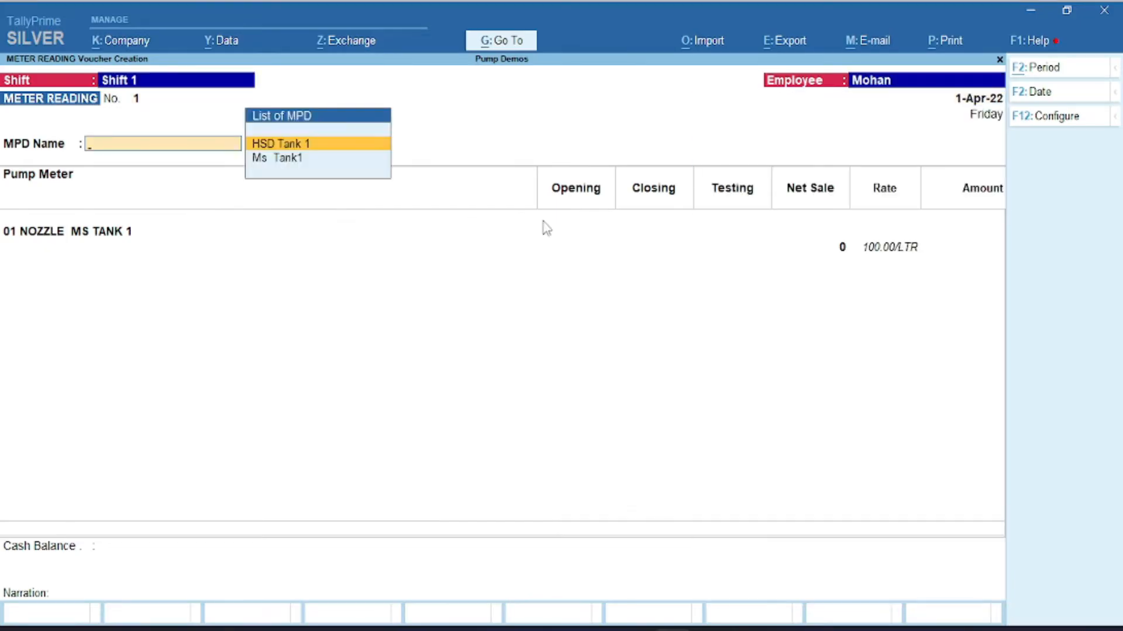
# Select HSD Tank 1 as the MPD and look through its available nozzles
pyautogui.press('Down')
pyautogui.press('Up')
pyautogui.press('Down')
pyautogui.press('Up')
pyautogui.press('Down')
pyautogui.press('Up')
pyautogui.press('Return')
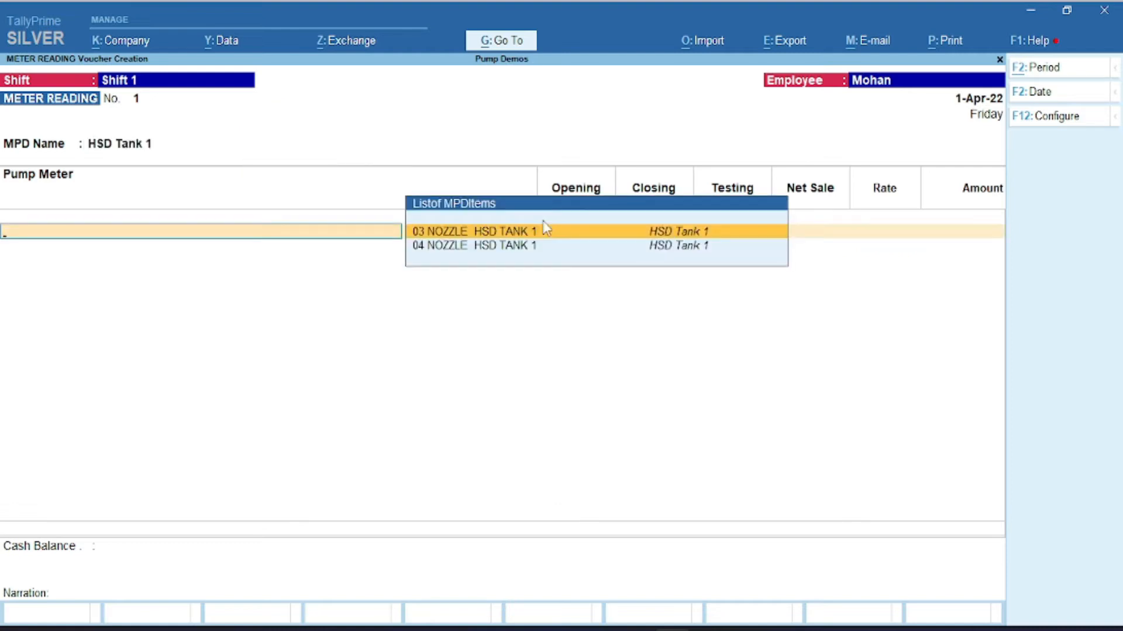
pyautogui.press('Down')
pyautogui.press('Up')
pyautogui.press('Down')
pyautogui.press('Up')
# Change the MPD to Ms Tank1 and look through its available nozzles
pyautogui.press('BackSpace')
pyautogui.press('Down')
pyautogui.press('Return')
pyautogui.press('Down')
pyautogui.press('Up')
pyautogui.press('Down')
pyautogui.press('Up')
pyautogui.press('Down')
pyautogui.press('Up')
pyautogui.press('Down')
pyautogui.press('Up')
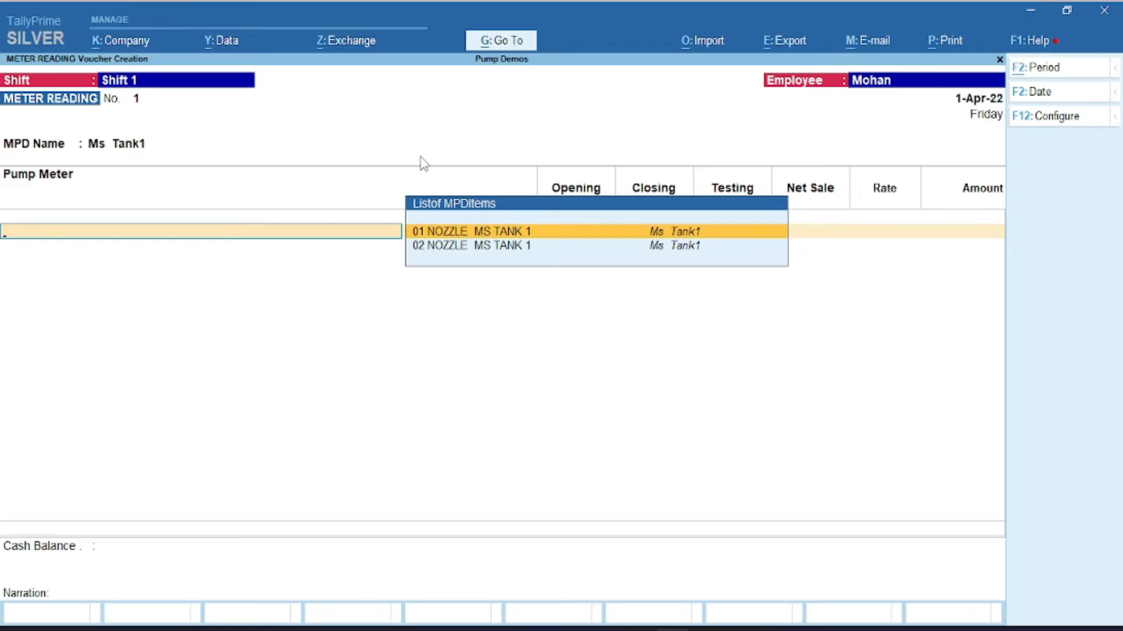
# Record 01 NOZZLE MS TANK 1 with opening reading 1000 and closing reading 2000, keeping testing at 0 and the default rate
pyautogui.press('Return')
pyautogui.press('Return')
pyautogui.write('1000')
pyautogui.press('Return')
pyautogui.write('2000')
pyautogui.press('Return')
pyautogui.press('Return')
pyautogui.press('Return')
pyautogui.press('Return')
pyautogui.press('Return')
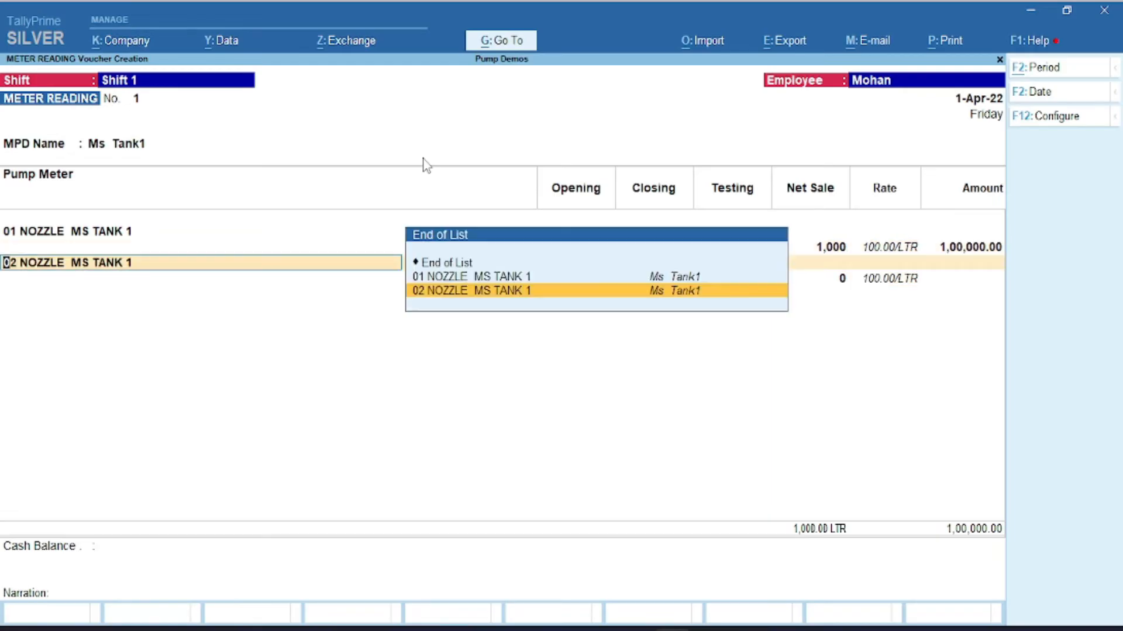
# Record 02 NOZZLE MS TANK 1 with opening reading 1000 and closing reading 2000, without any testing quantity
pyautogui.press('Return')
pyautogui.press('Return')
pyautogui.write('1000')
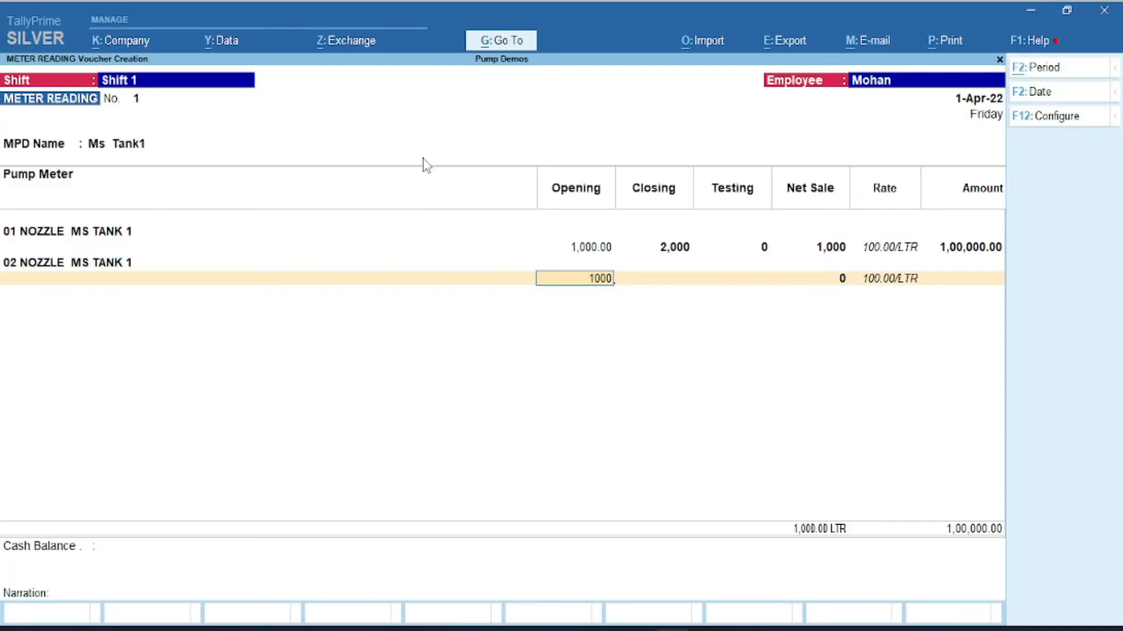
pyautogui.press('Return')
pyautogui.write('2000')
pyautogui.press('Return')
pyautogui.press('Return')
pyautogui.press('Return')
pyautogui.press('Return')
pyautogui.press('Return')
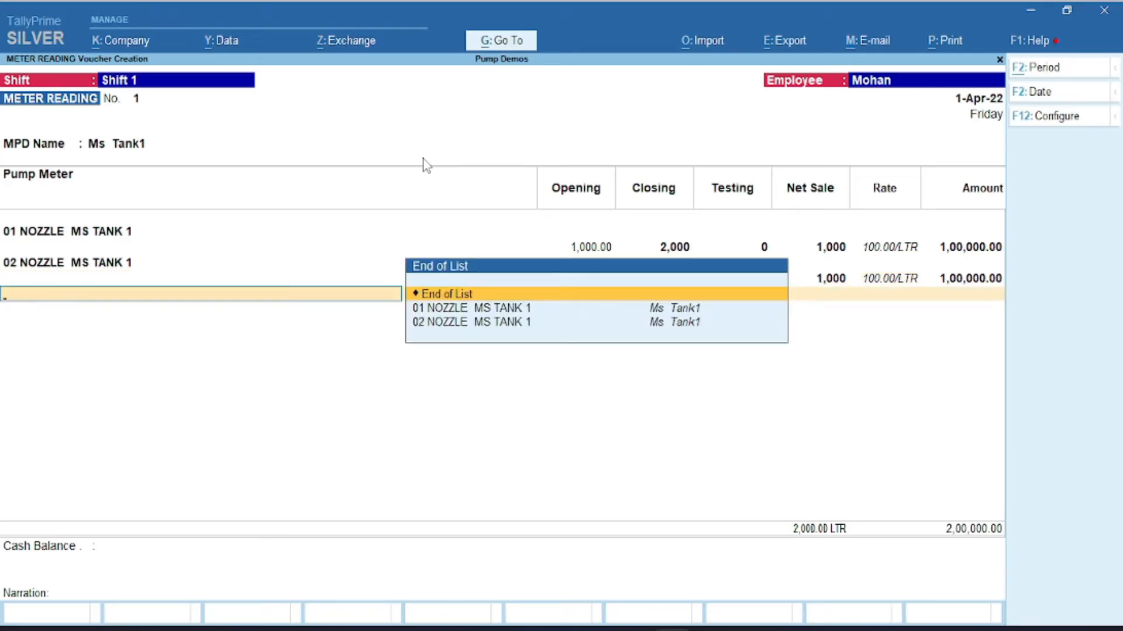
# End the nozzle list, leave the narration blank and save the Ms Tank1 meter reading voucher
pyautogui.press('Return')
pyautogui.press('Return')
pyautogui.press('Return')
pyautogui.press('Return')
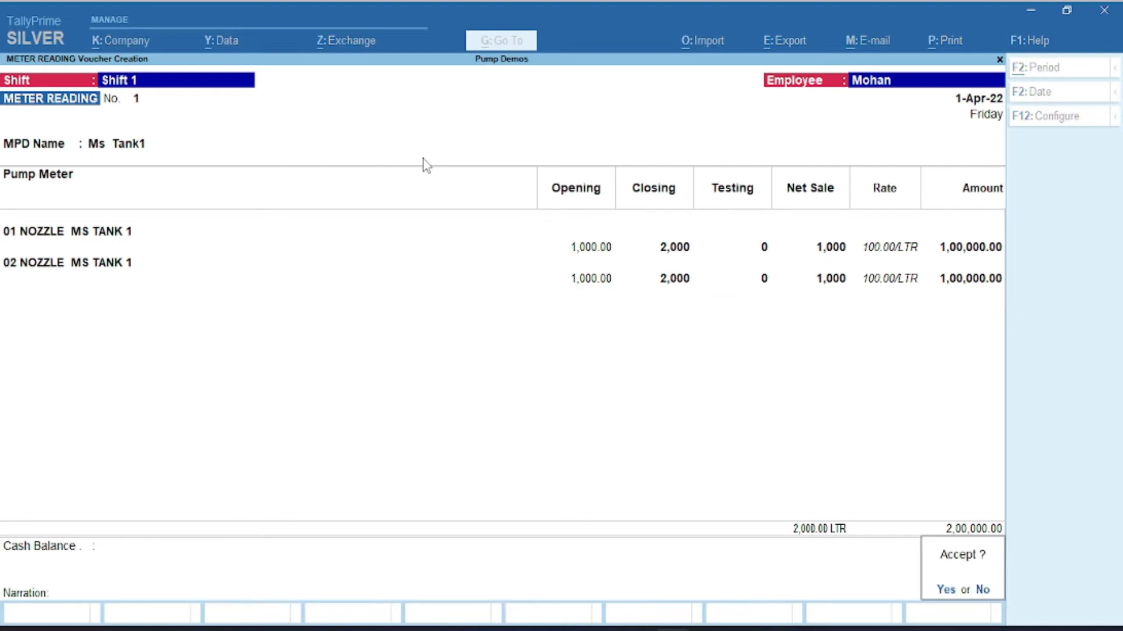
pyautogui.press('Return')
# Start another meter reading voucher for Shift 1 with HSD Tank 1 as the MPD
pyautogui.press('Return')
pyautogui.press('Return')
pyautogui.press('Return')
pyautogui.press('Down')
pyautogui.press('Up')
pyautogui.press('Return')
# Record 03 NOZZLE HSD TANK 1 with opening reading 1200 and closing reading 2500, keeping testing at 0
pyautogui.press('Return')
pyautogui.press('Return')
pyautogui.write('1,2')
pyautogui.write('00')
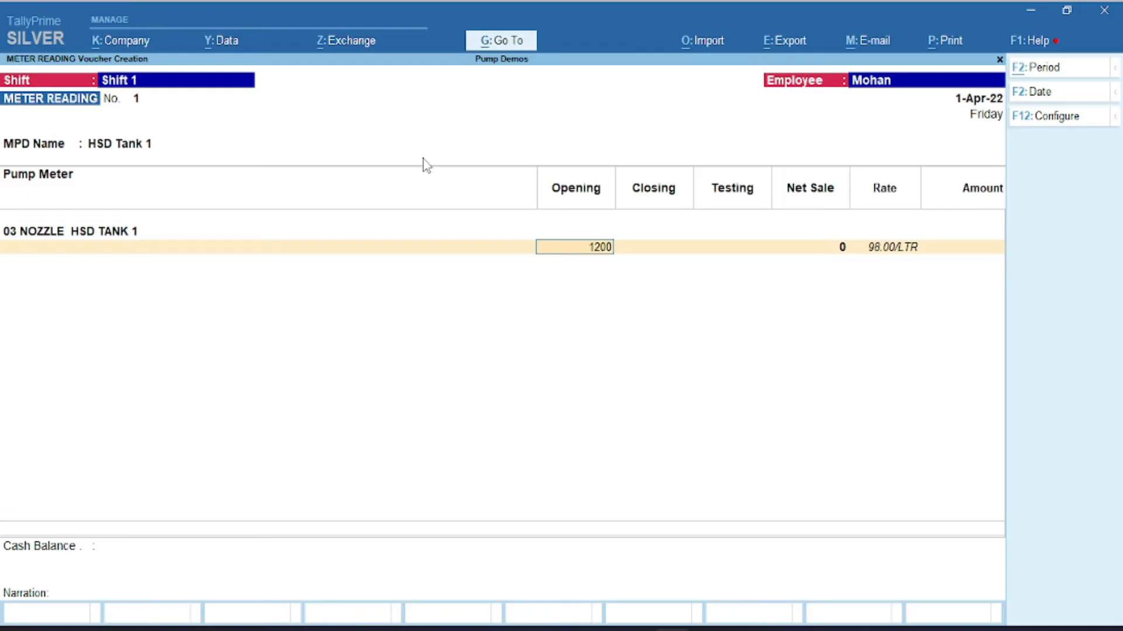
pyautogui.press('Return')
pyautogui.press('Return')
pyautogui.write('2')
pyautogui.write('500')
pyautogui.press('Return')
pyautogui.press('Return')
pyautogui.press('Return')
pyautogui.press('Return')
pyautogui.press('Return')
# Record 04 NOZZLE HSD TANK 1 with opening reading 1200, closing reading 2500 and a testing quantity of 5
pyautogui.press('Down')
pyautogui.press('Down')
pyautogui.press('Return')
pyautogui.press('Return')
pyautogui.write('1,200')
pyautogui.press('Return')
pyautogui.write('2,500')
pyautogui.press('Return')
pyautogui.write('5')
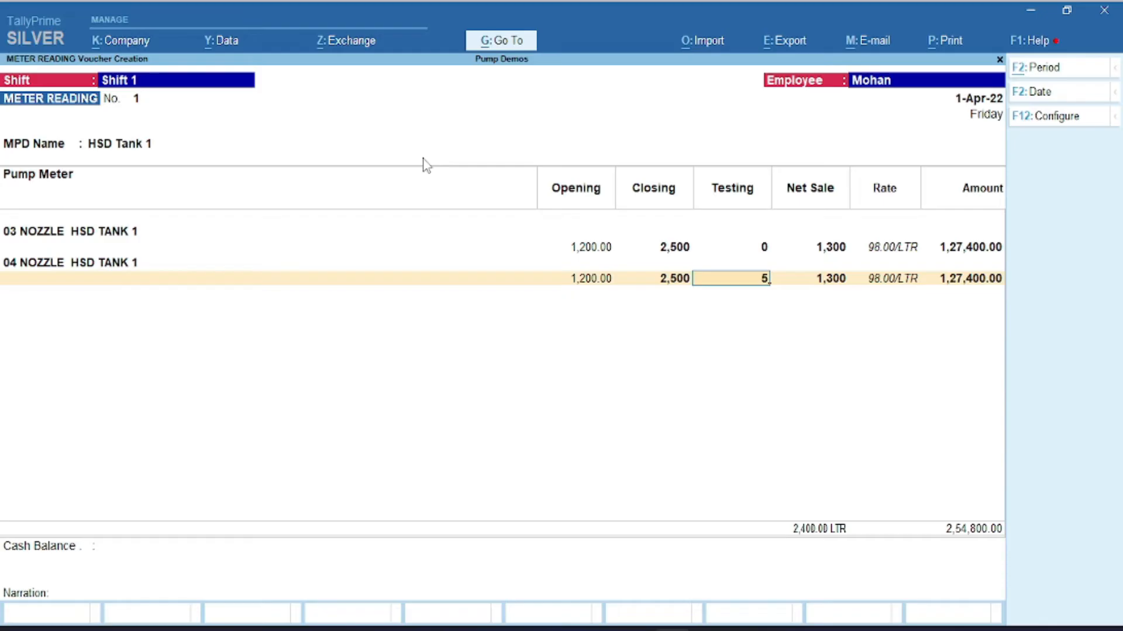
pyautogui.press('Return')
pyautogui.press('Return')
pyautogui.press('Return')
pyautogui.press('Return')
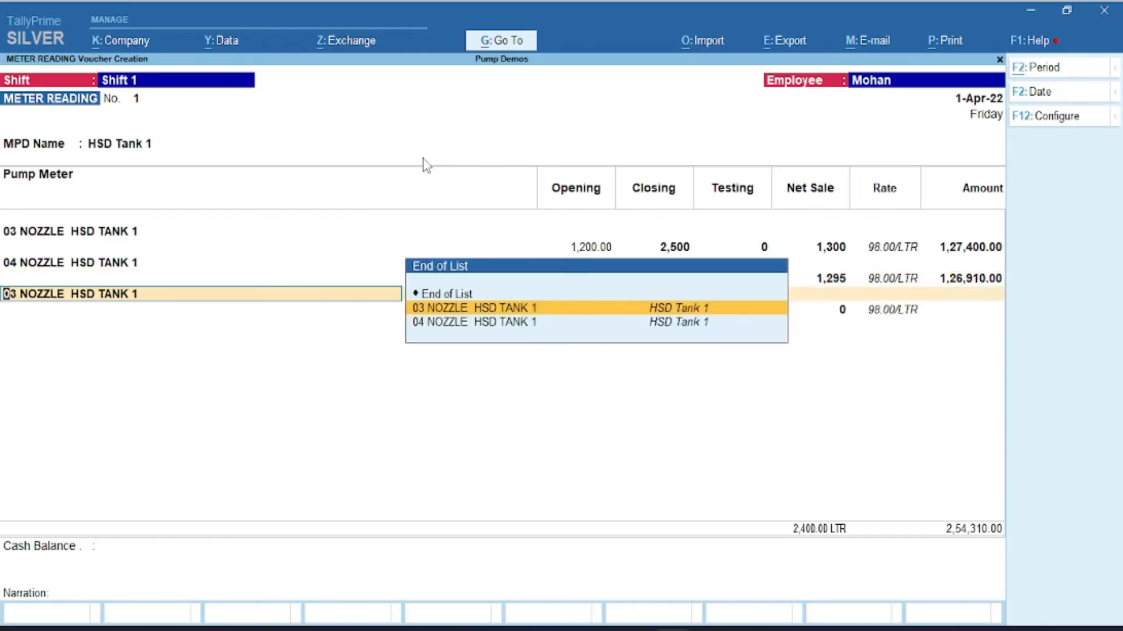
# End the nozzle list, save the HSD Tank 1 meter reading voucher and return to the pump dashboard
pyautogui.press('Up')
pyautogui.press('Return')
pyautogui.press('Return')
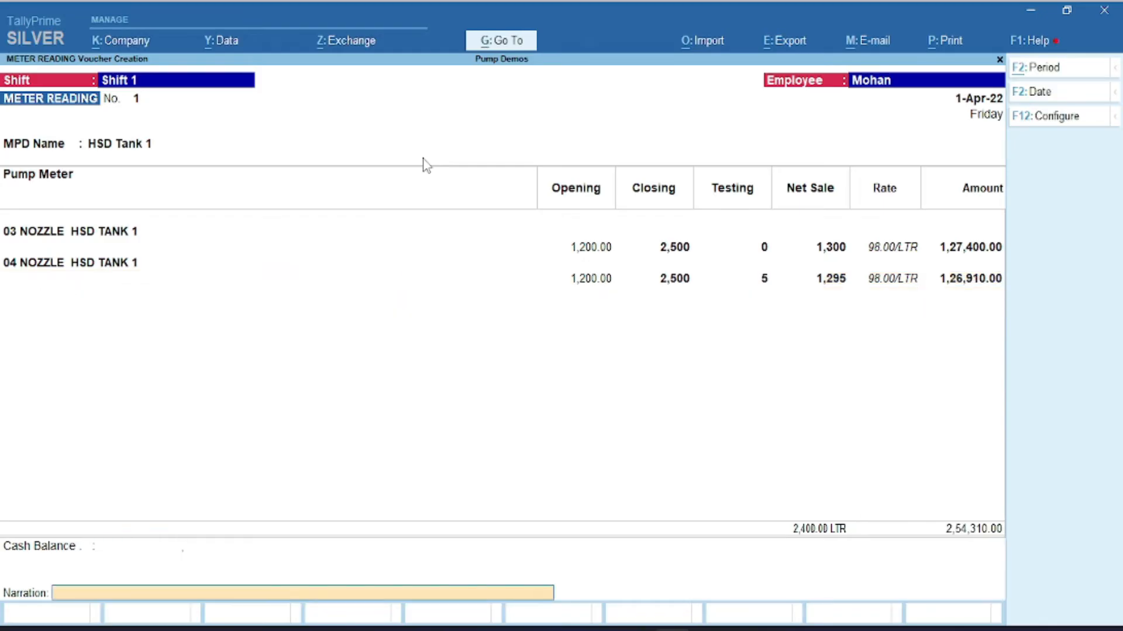
pyautogui.press('Return')
pyautogui.press('Return')
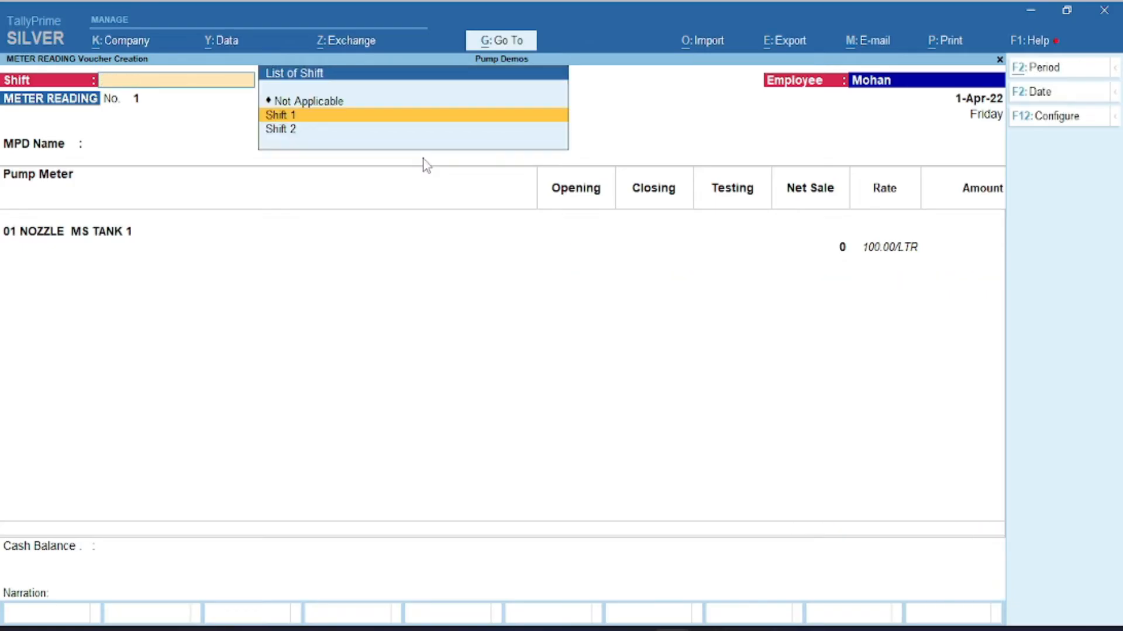
pyautogui.press('Escape')
pyautogui.press('Return')
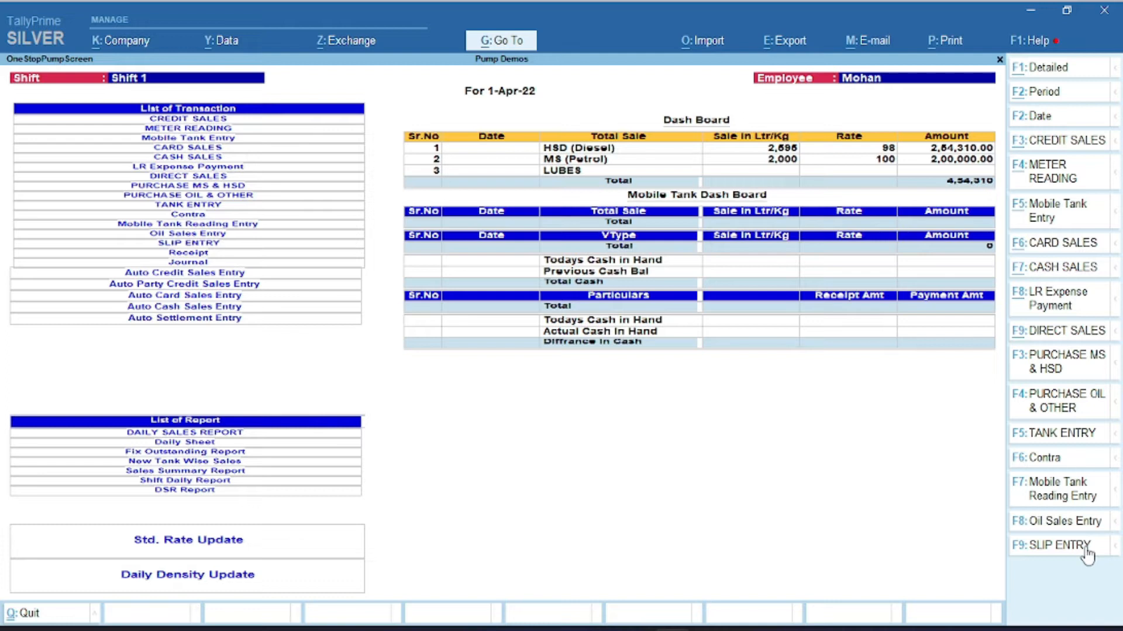
# Start a slip entry for party MTO in Shift 1, keeping the same employee
pyautogui.click(1046, 545)
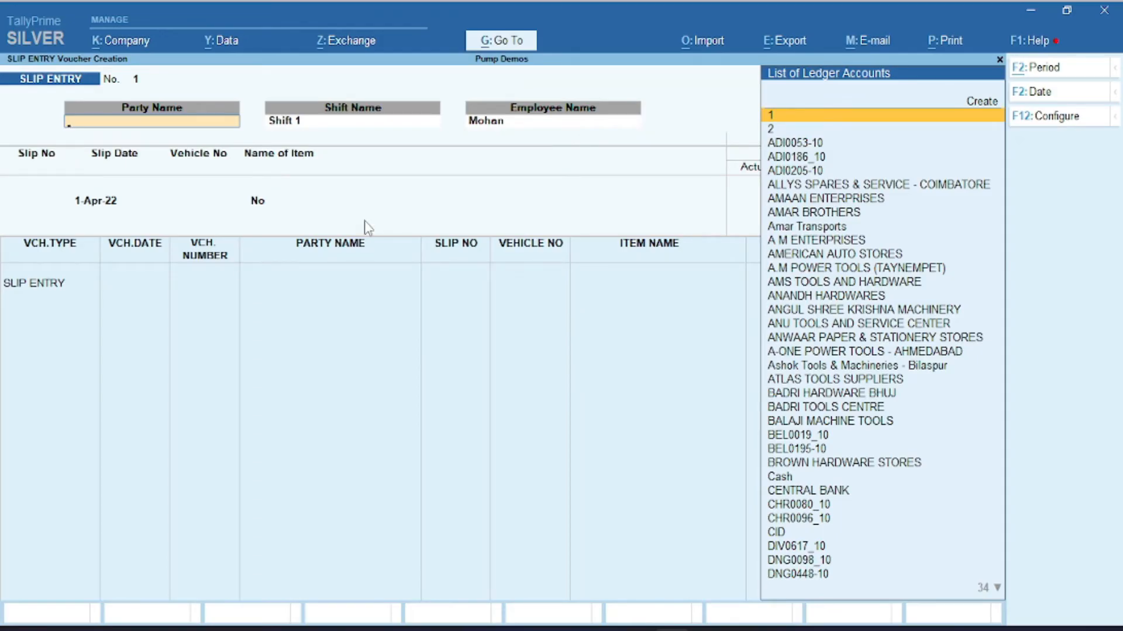
pyautogui.write('Mt')
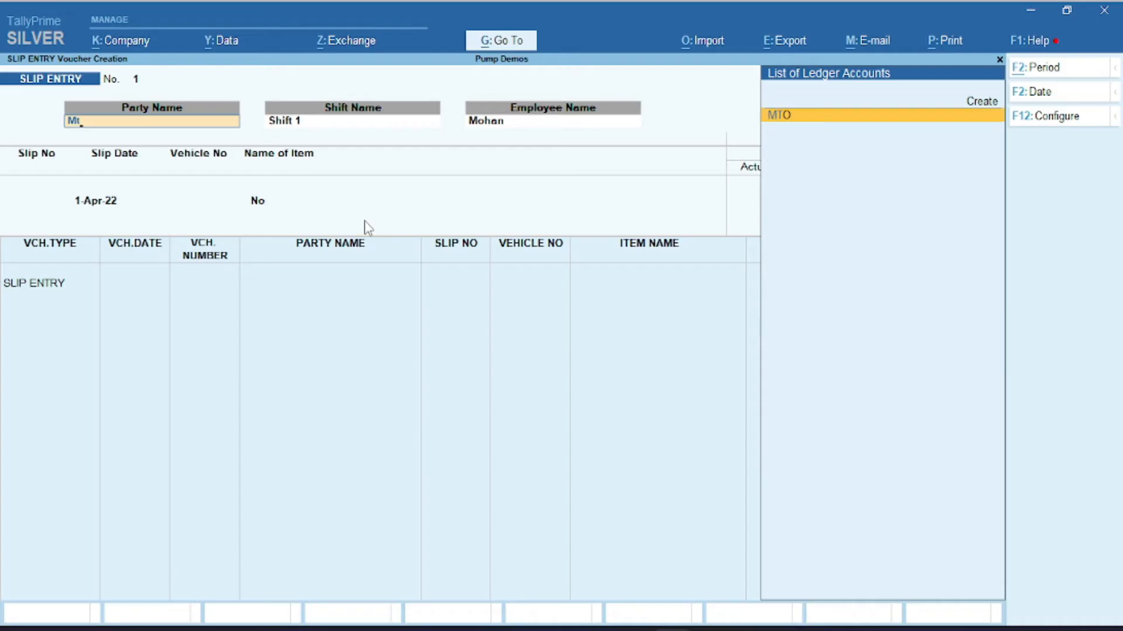
pyautogui.press('Return')
pyautogui.press('Return')
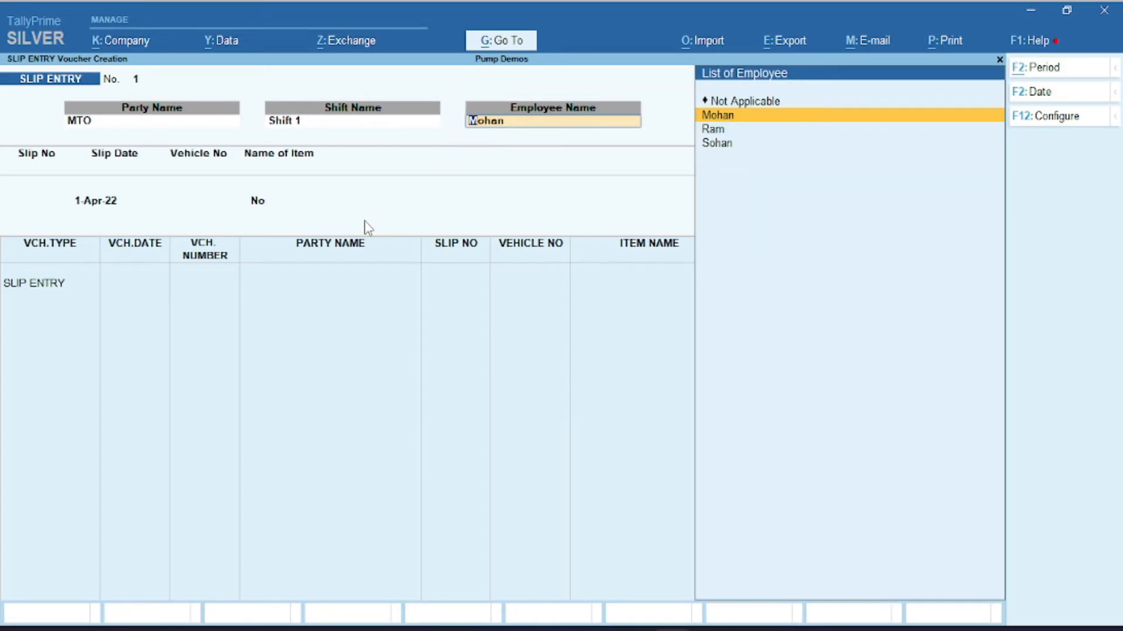
pyautogui.click(779, 117)
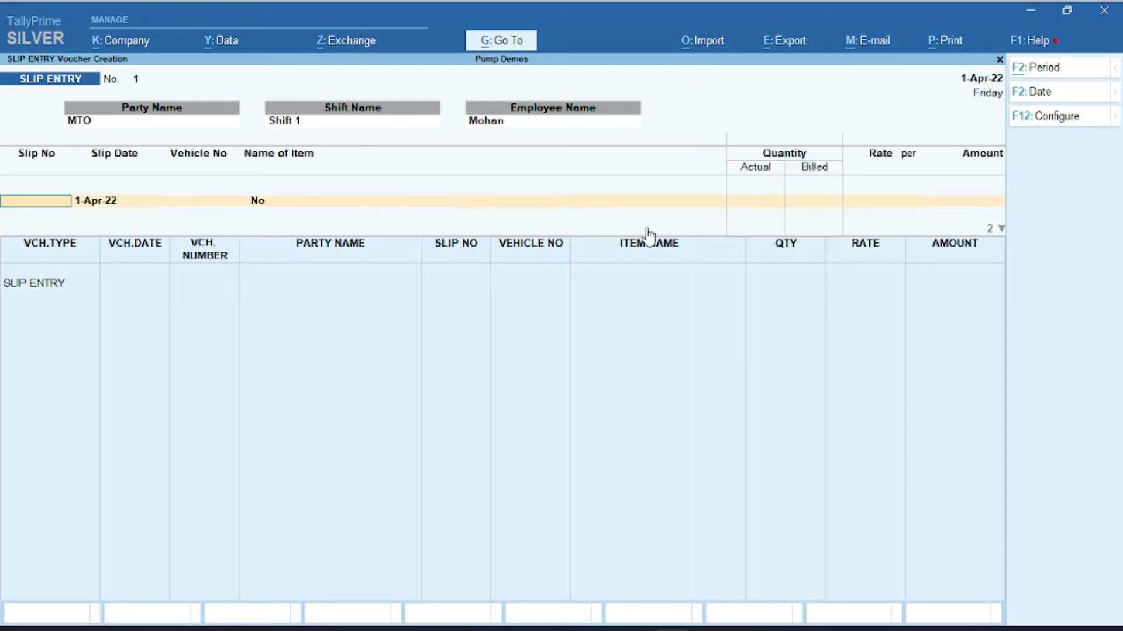
pyautogui.write('0051')
pyautogui.press('Return')
pyautogui.press('Down')
pyautogui.press('Down')
pyautogui.press('Down')
pyautogui.press('Up')
pyautogui.press('Down')
pyautogui.press('Up')
pyautogui.press('Return')
pyautogui.press('Return')
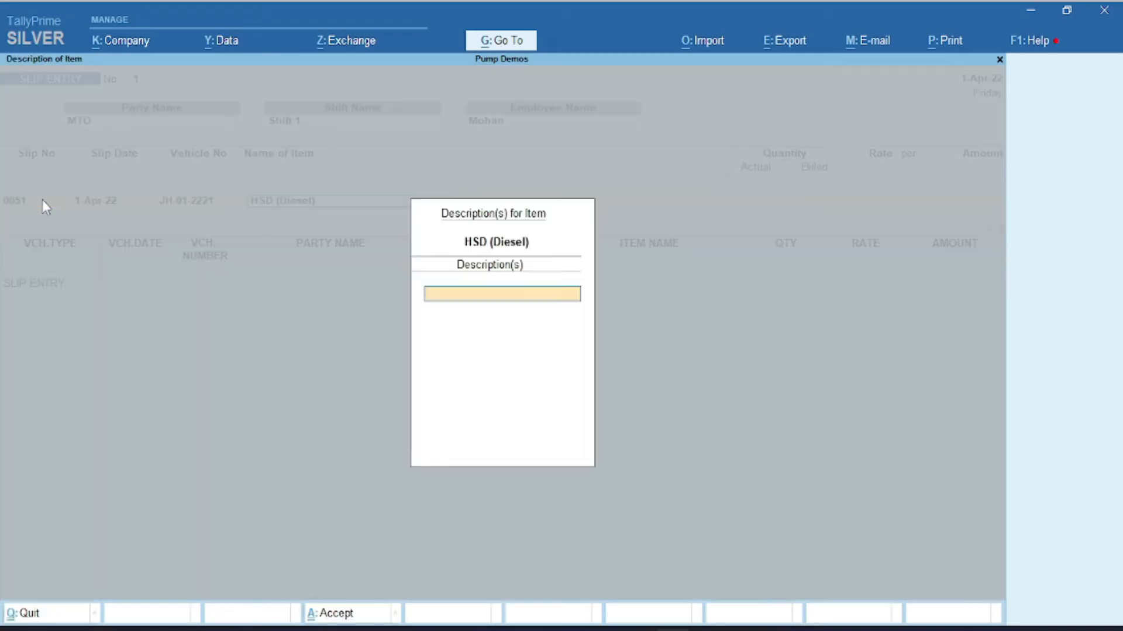
# Set the diesel quantity to 10 LTR at the default rate, without a description, and save the MTO slip
pyautogui.press('Return')
pyautogui.write('10')
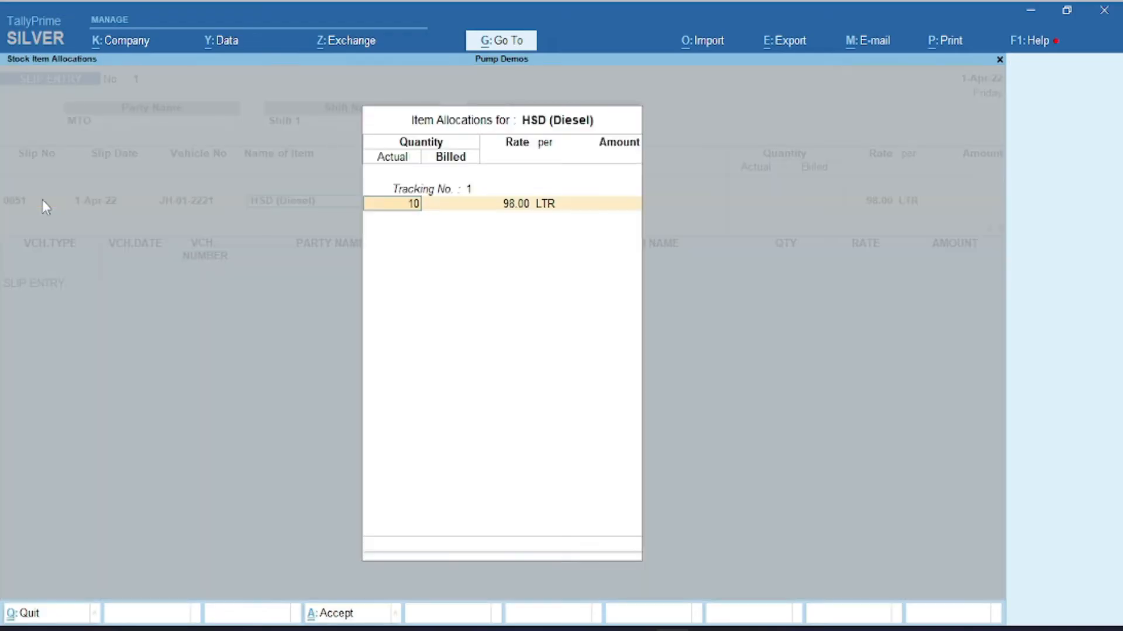
pyautogui.press('Return')
pyautogui.press('Return')
pyautogui.press('Return')
pyautogui.press('Return')
pyautogui.press('Return')
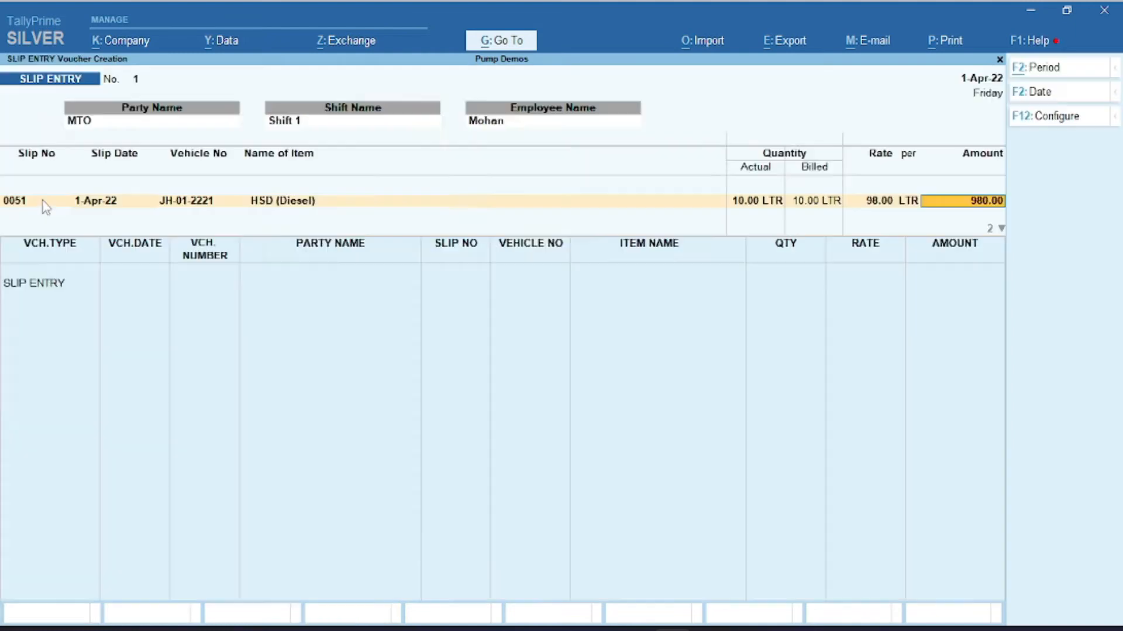
pyautogui.press('Return')
pyautogui.press('Return')
pyautogui.press('Return')
pyautogui.press('Return')
pyautogui.press('Return')
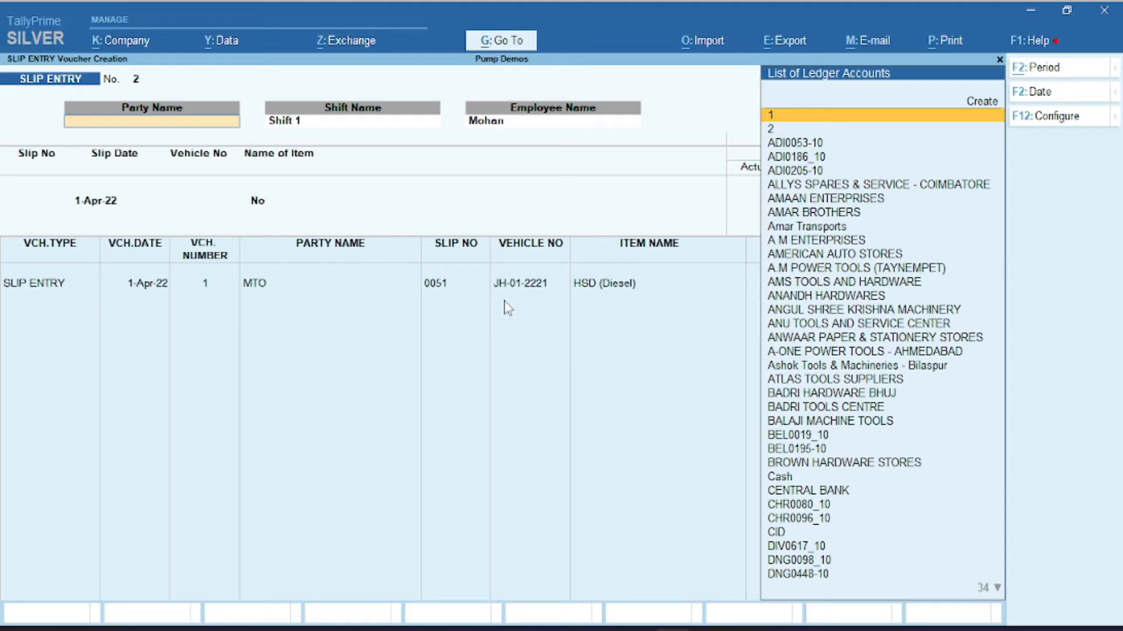
# Set up the second slip entry for party Nagar Nigam in Shift 1, keeping the same employee
pyautogui.press('Down')
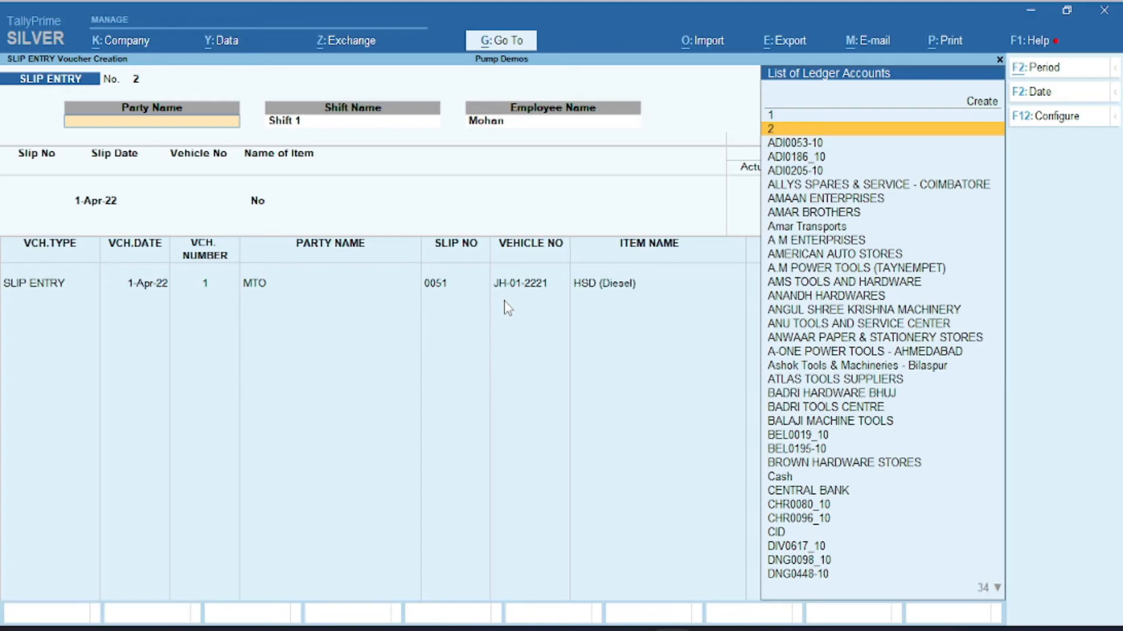
pyautogui.write('Nagar')
pyautogui.press('Return')
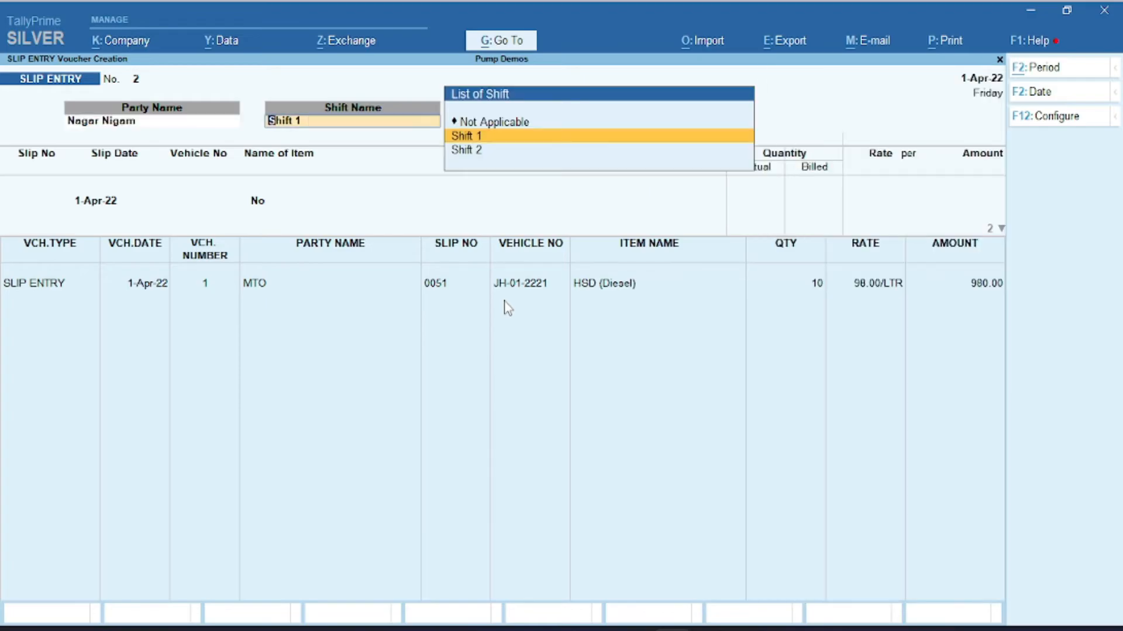
pyautogui.press('Up')
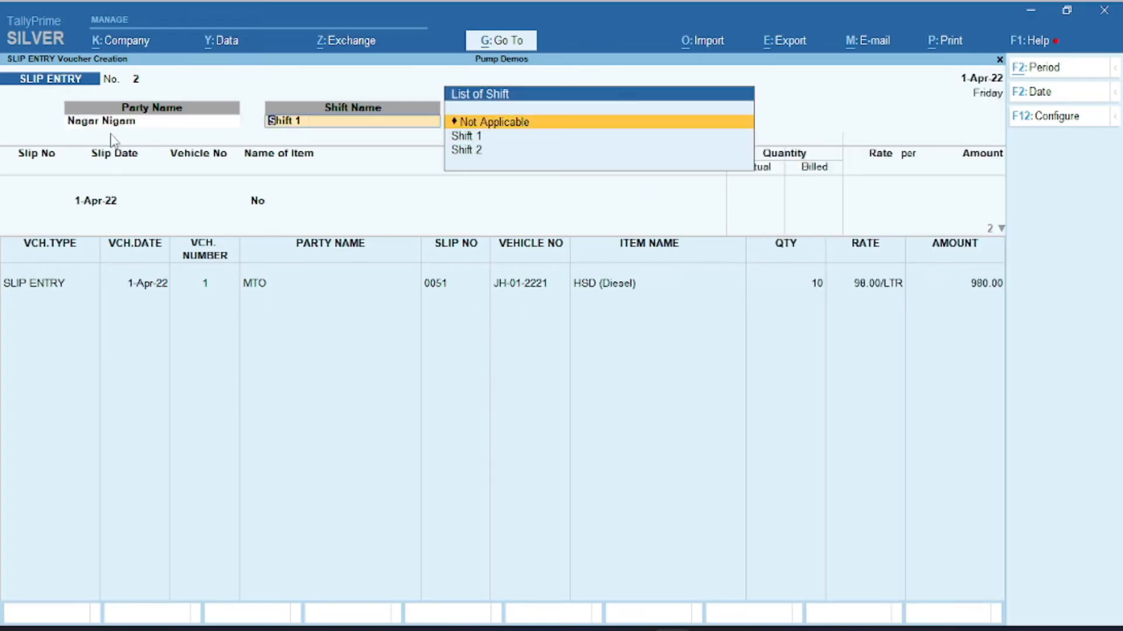
pyautogui.press('Down')
pyautogui.press('Return')
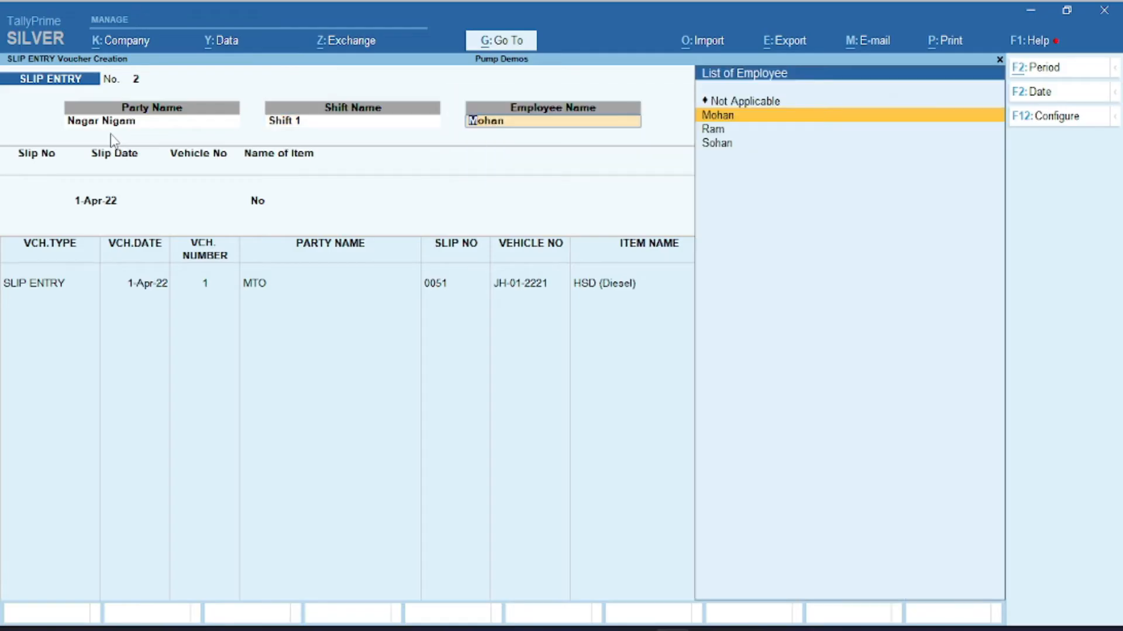
pyautogui.press('Down')
pyautogui.press('Up')
pyautogui.press('Return')
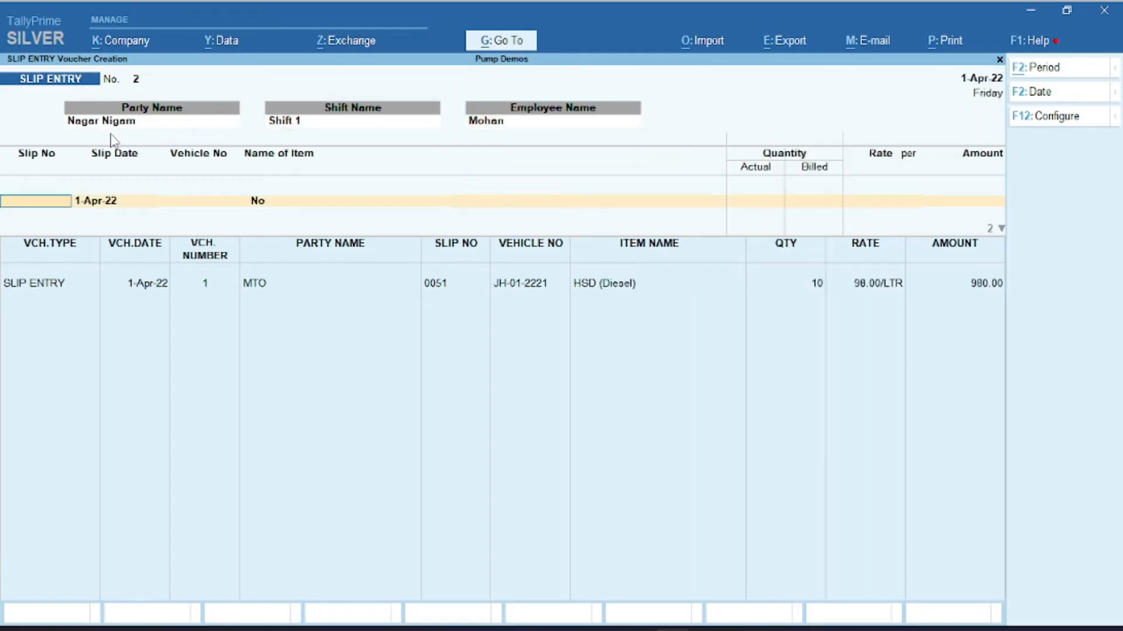
pyautogui.write('0052')
pyautogui.press('Return')
pyautogui.press('Down')
pyautogui.press('Down')
pyautogui.press('Down')
pyautogui.press('Up')
pyautogui.press('Down')
pyautogui.press('Return')
pyautogui.press('Return')
# Set the diesel quantity to 10 LTR at the default rate, without a description, and save the Nagar Nigam slip
pyautogui.press('Return')
pyautogui.write('10')
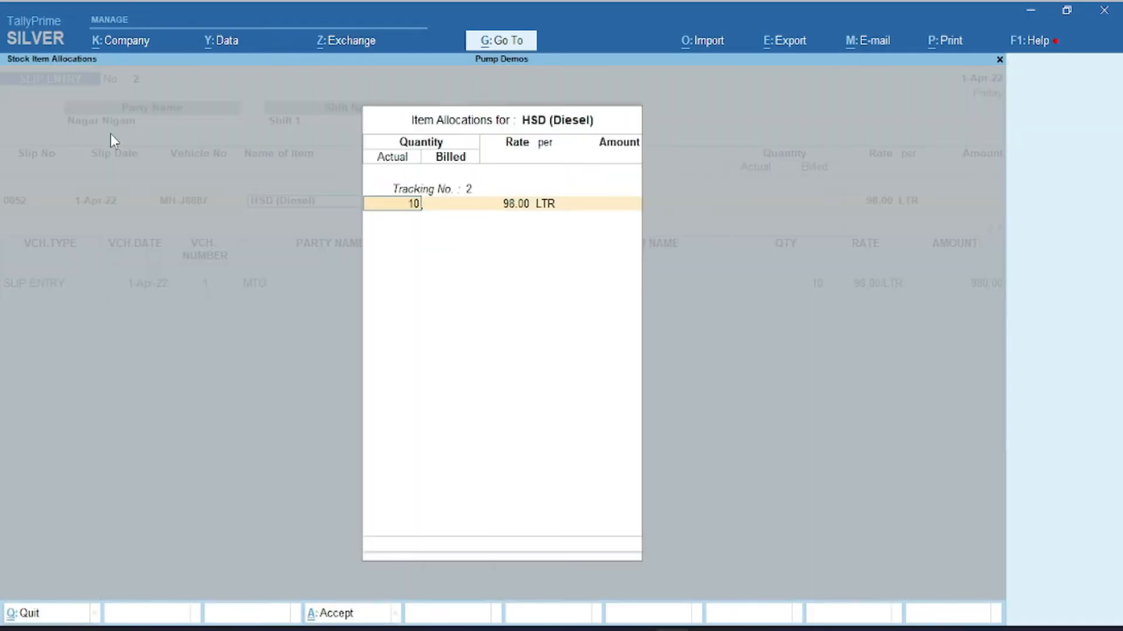
pyautogui.press('Return')
pyautogui.press('Return')
pyautogui.press('Return')
pyautogui.press('Return')
pyautogui.press('Return')
pyautogui.press('Return')
pyautogui.press('Return')
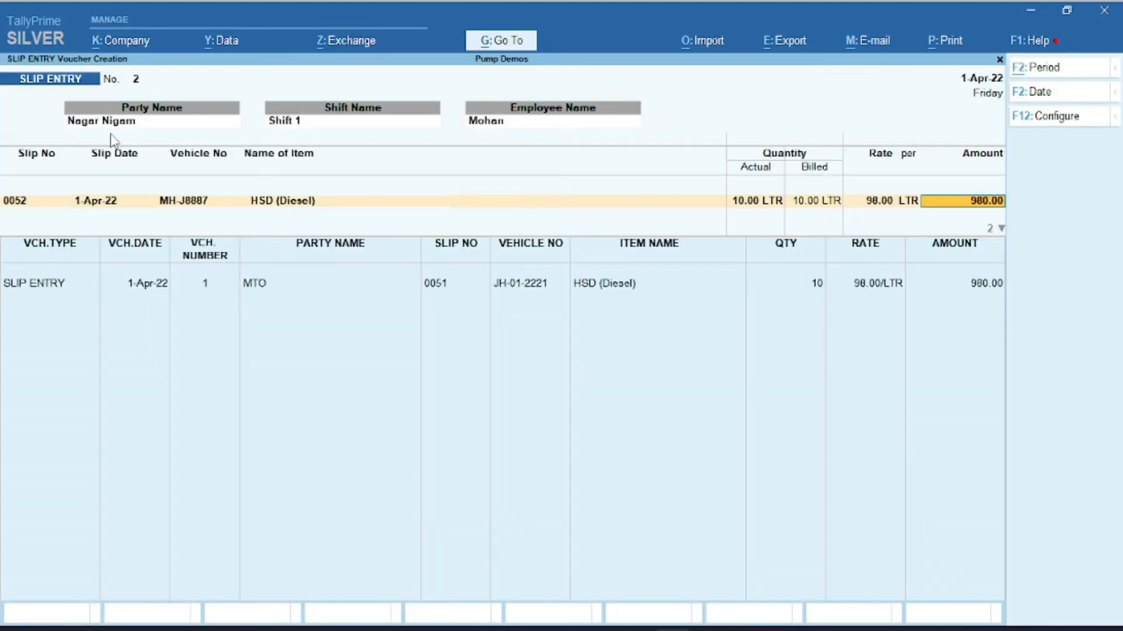
pyautogui.press('Return')
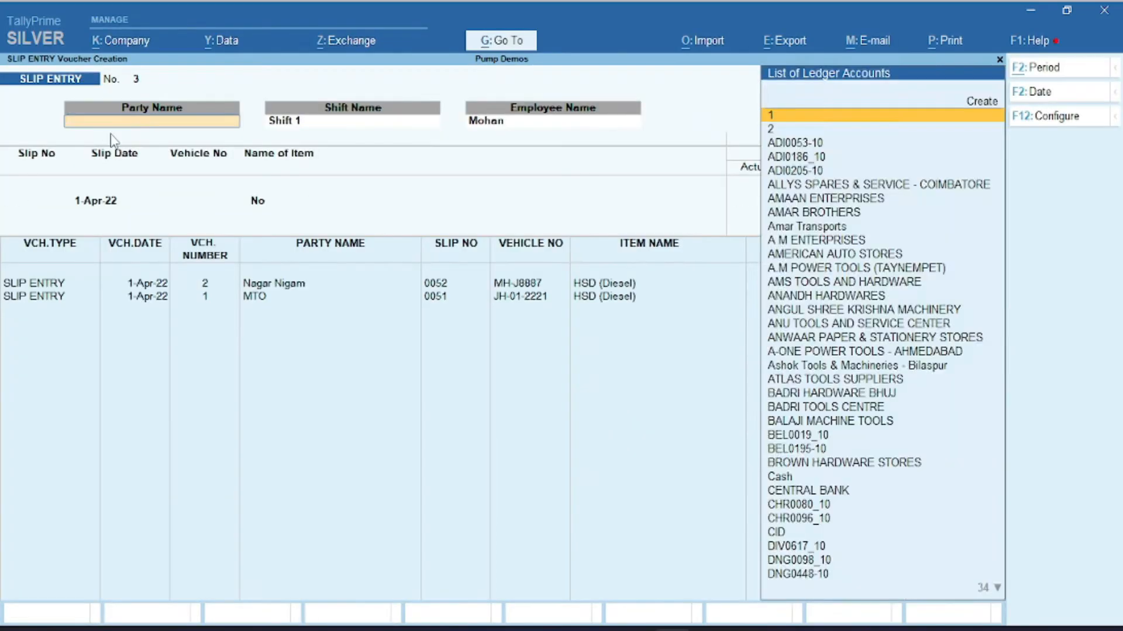
# Begin a third slip entry for MTO, but discard it and return to the pump dashboard
pyautogui.write('MTO')
pyautogui.press('Return')
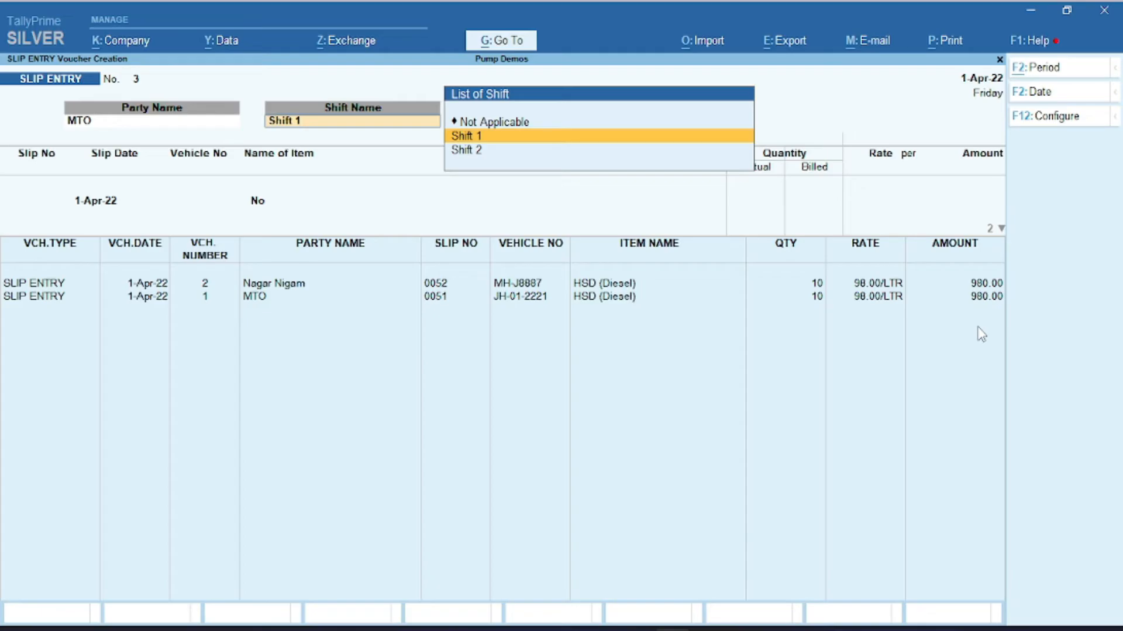
pyautogui.press('Escape')
pyautogui.press('Escape')
pyautogui.press('y')
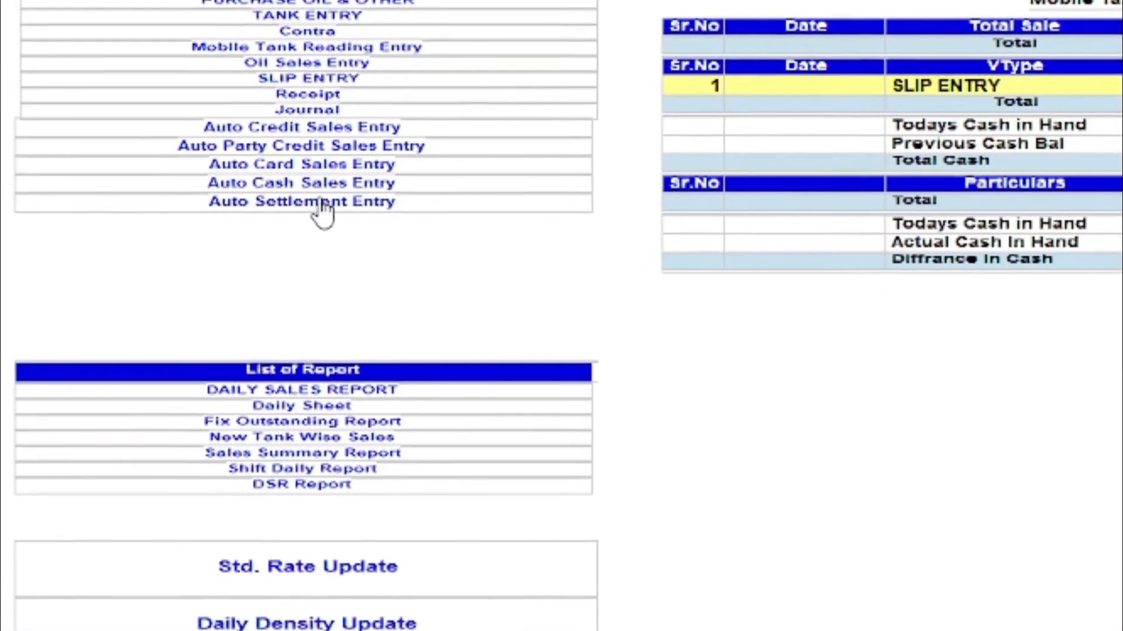
# Start an Auto Settlement Entry for Shift 1 and the shift's employee, and open its settlement details
pyautogui.click(344, 194)
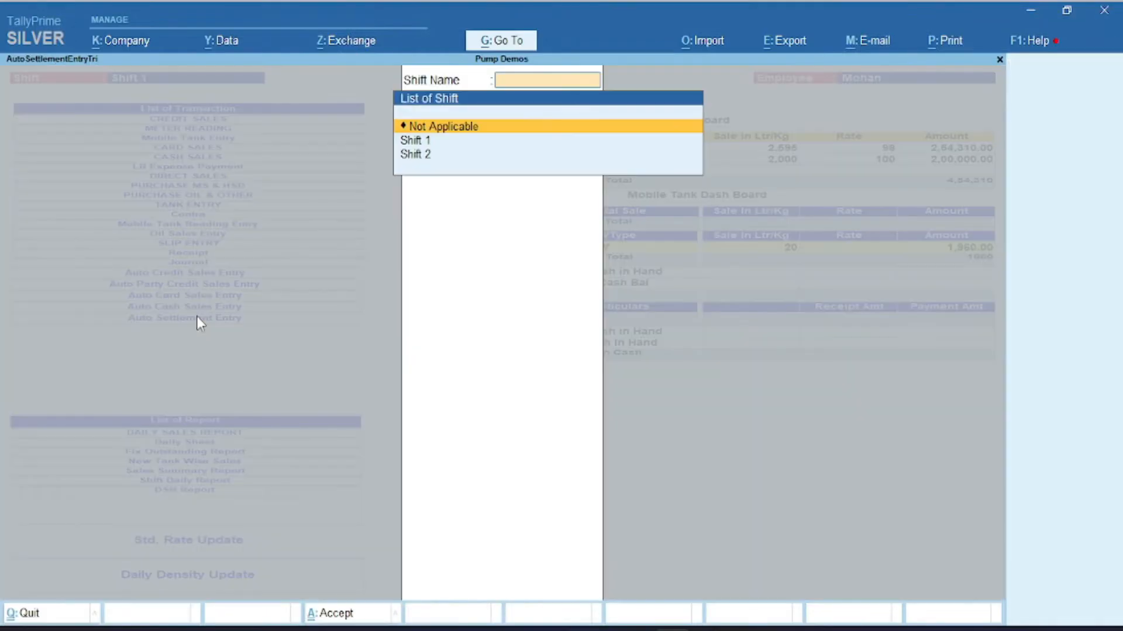
pyautogui.click(422, 143)
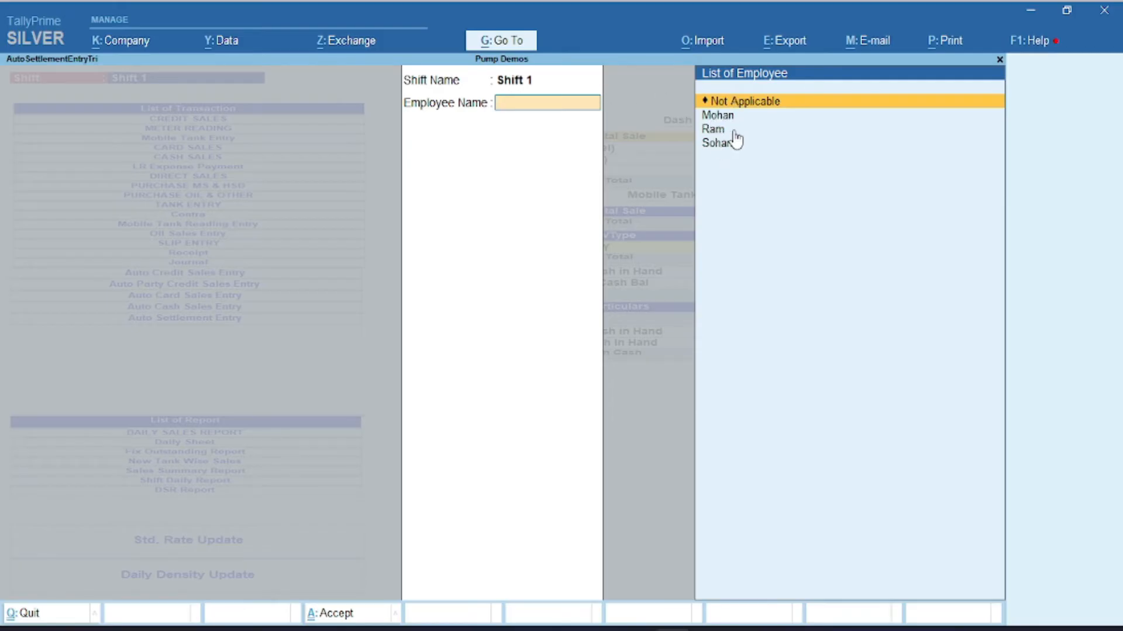
pyautogui.click(720, 121)
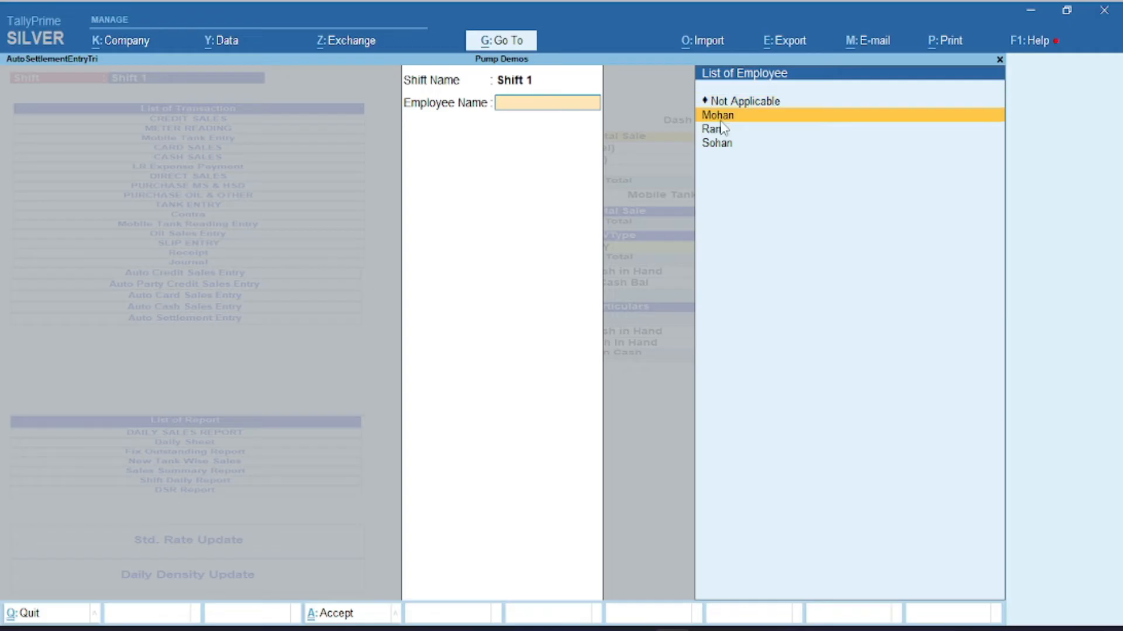
pyautogui.click(721, 122)
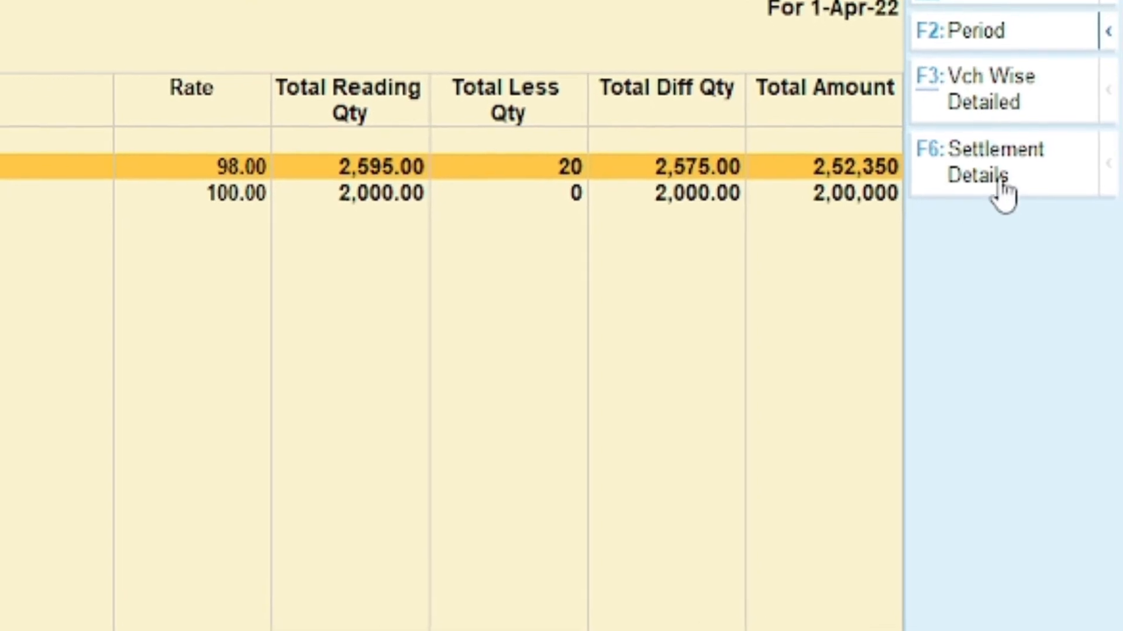
pyautogui.click(1001, 184)
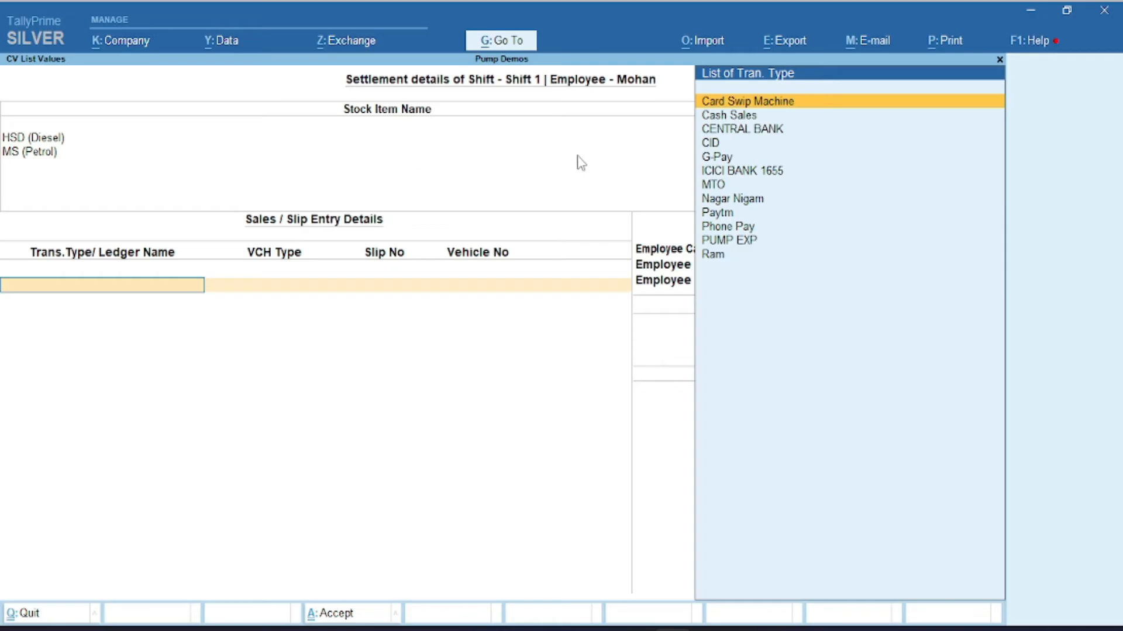
# Add a G-Pay transaction with voucher type CARD SALES, leaving the slip and vehicle numbers blank
pyautogui.write('G')
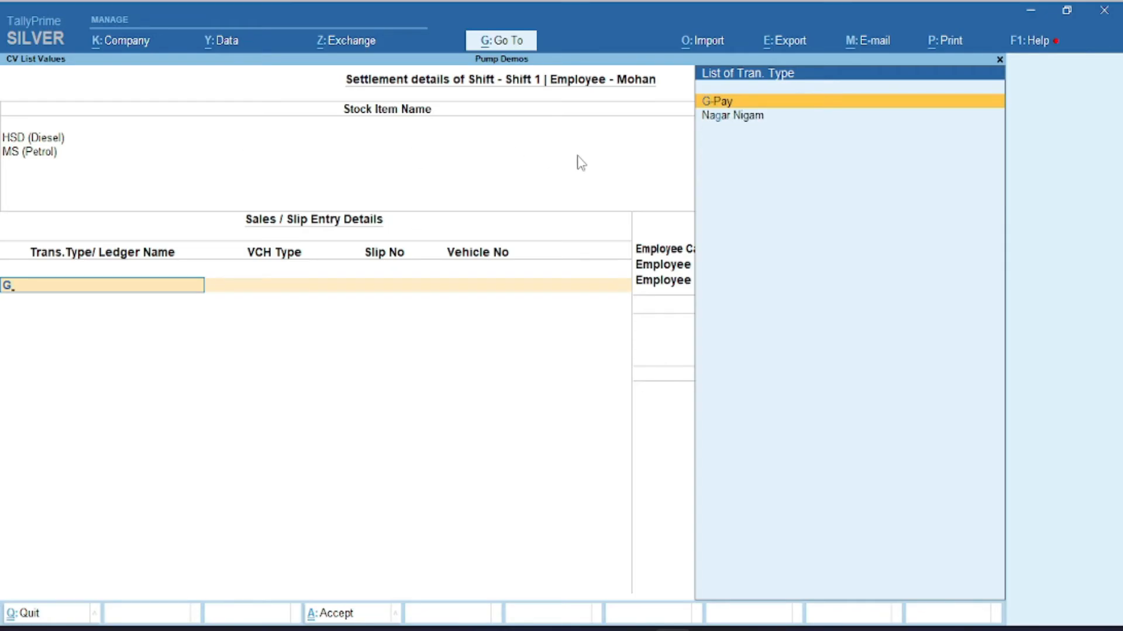
pyautogui.press('Return')
pyautogui.press('Return')
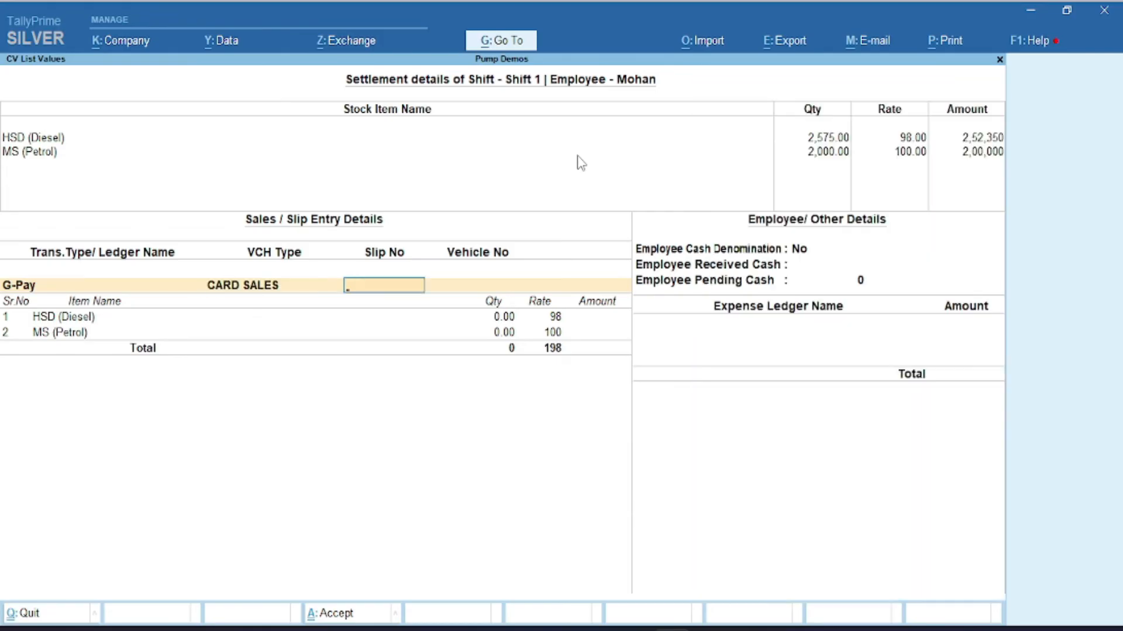
pyautogui.press('BackSpace')
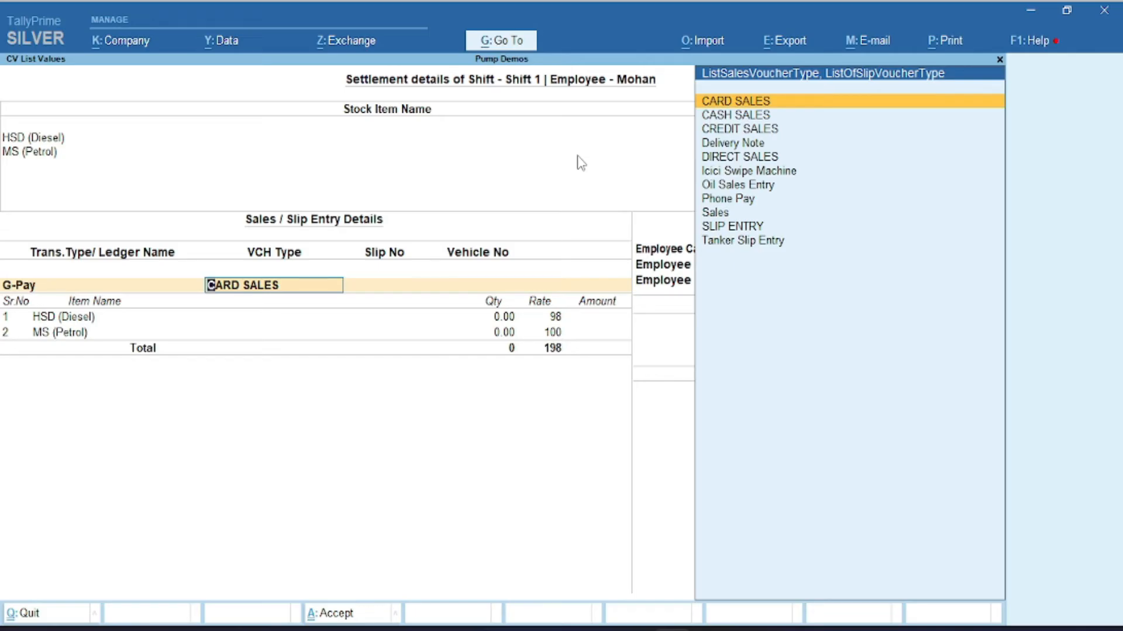
pyautogui.press('Return')
pyautogui.press('Return')
pyautogui.press('Return')
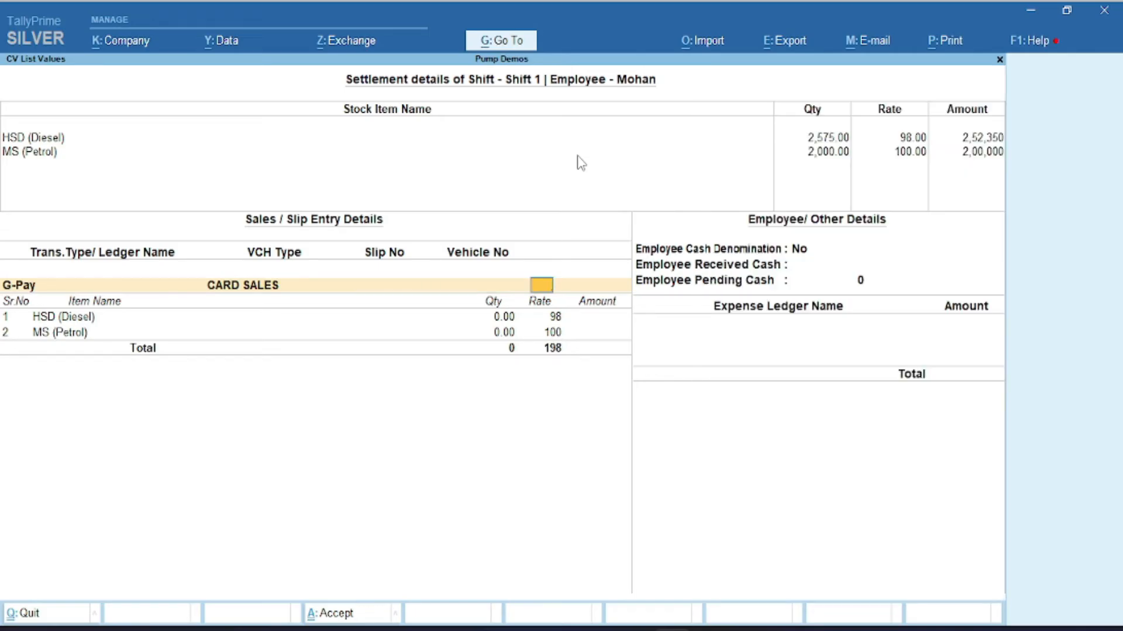
pyautogui.press('Return')
pyautogui.press('Return')
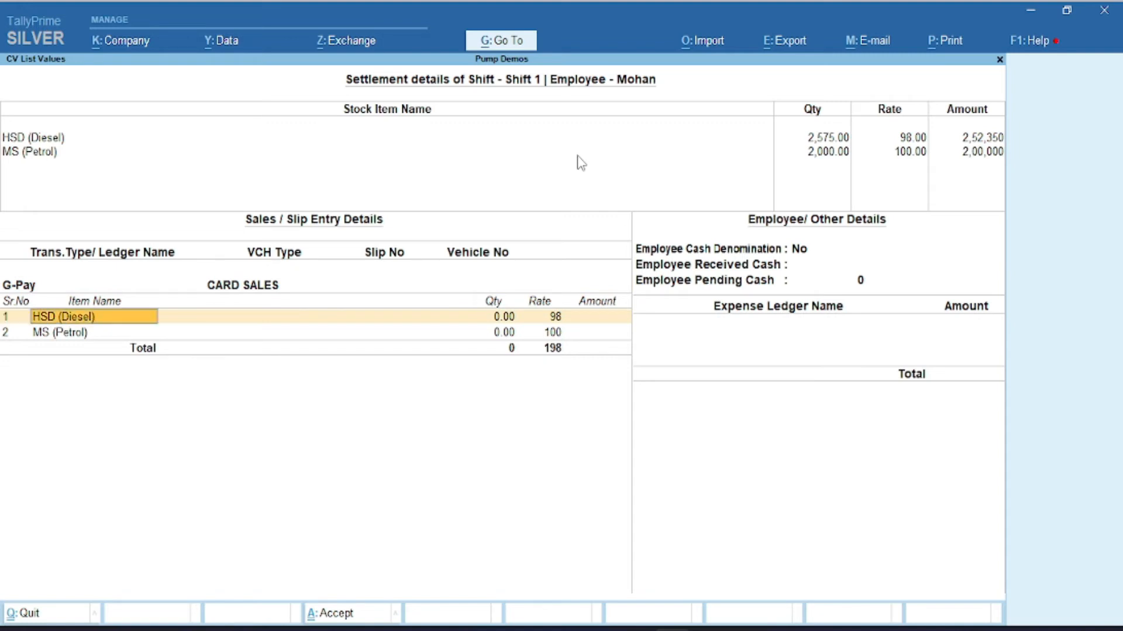
# Set the HSD (Diesel) amount of the G-Pay transaction to 25000 at the default rate, entering no quantity
pyautogui.press('Return')
pyautogui.press('Return')
pyautogui.press('Return')
pyautogui.write('25')
pyautogui.press('BackSpace')
pyautogui.press('BackSpace')
pyautogui.press('BackSpace')
pyautogui.press('BackSpace')
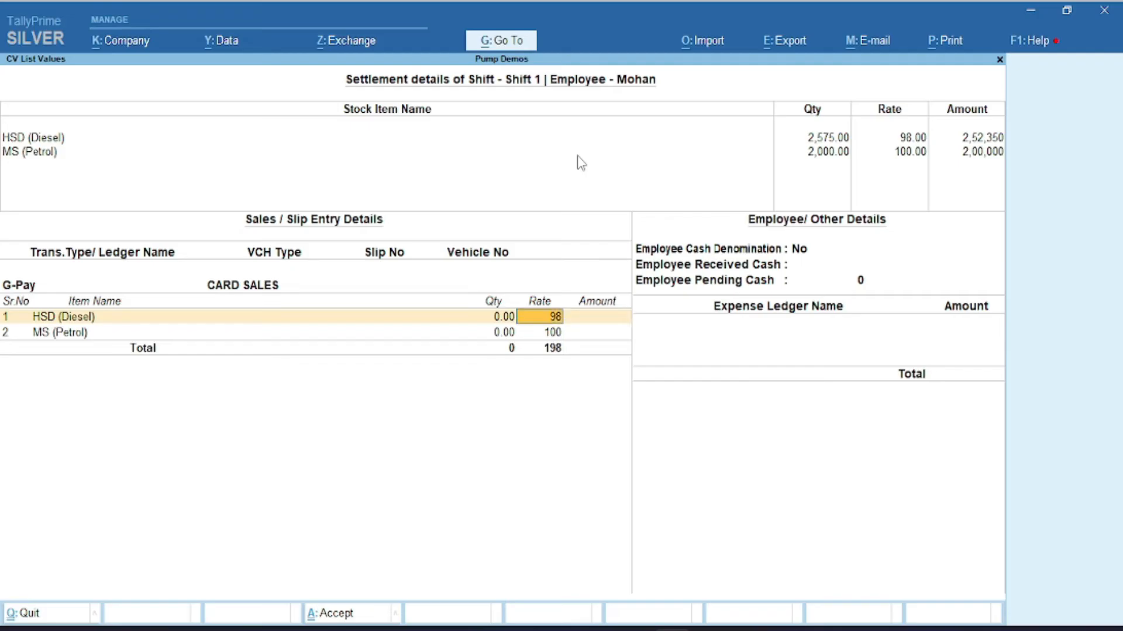
pyautogui.press('Return')
pyautogui.press('Return')
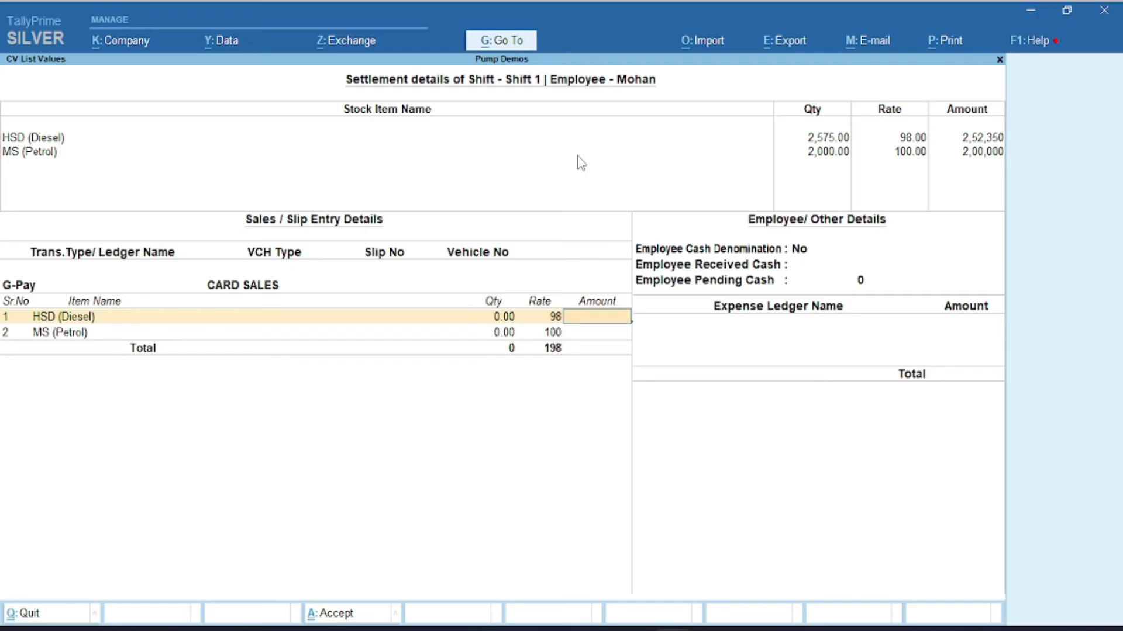
pyautogui.write('25000')
pyautogui.press('Return')
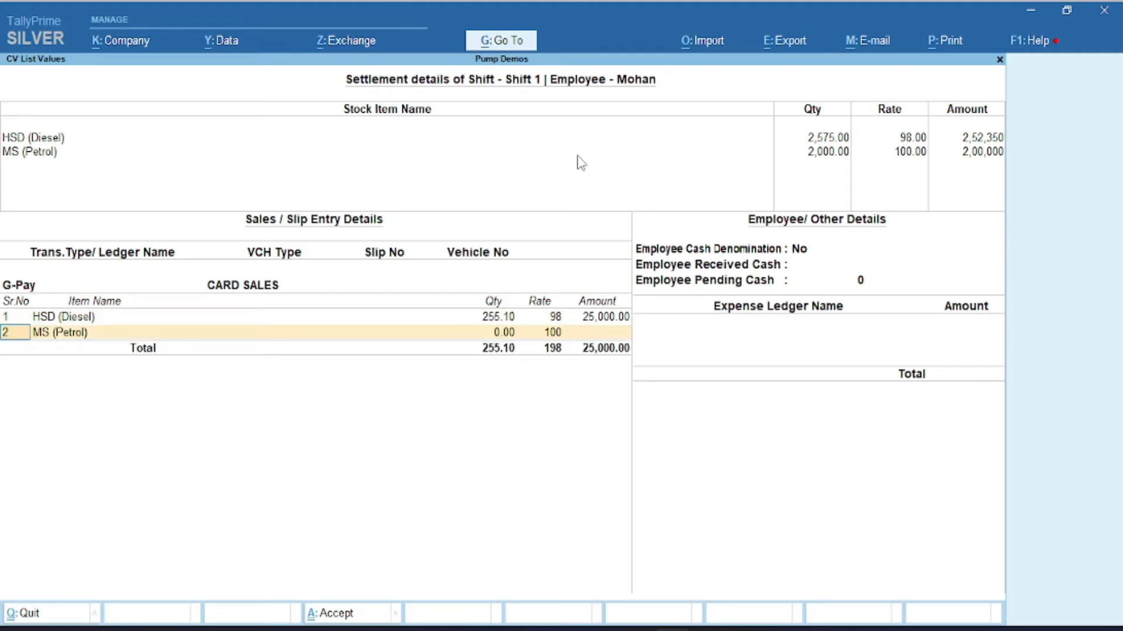
# Leave the MS (Petrol) line of the G-Pay transaction without an amount and finish its item list
pyautogui.press('Return')
pyautogui.press('Return')
pyautogui.press('Return')
pyautogui.press('Return')
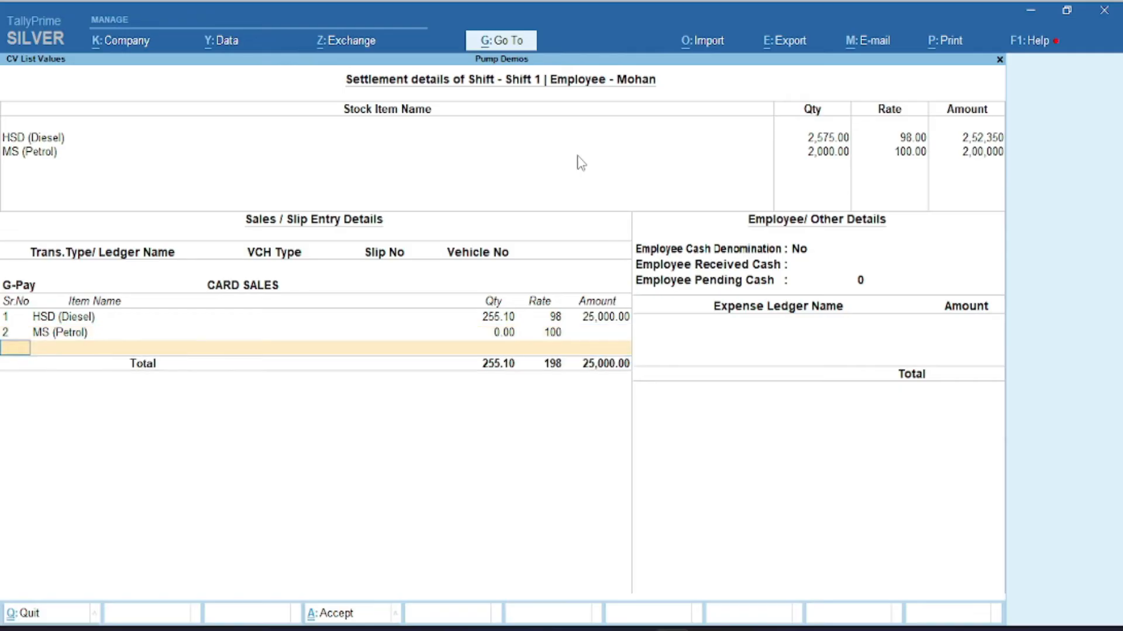
pyautogui.press('Return')
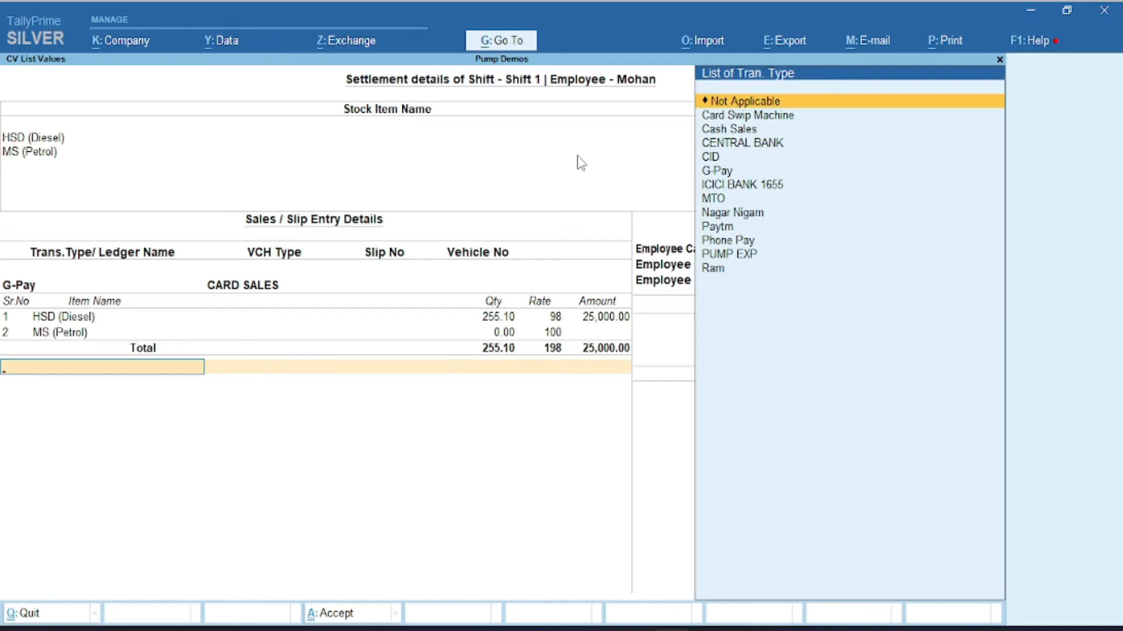
# Add a Card Swip Machine transaction with voucher type CARD SALES, without slip or vehicle number
pyautogui.write('Card')
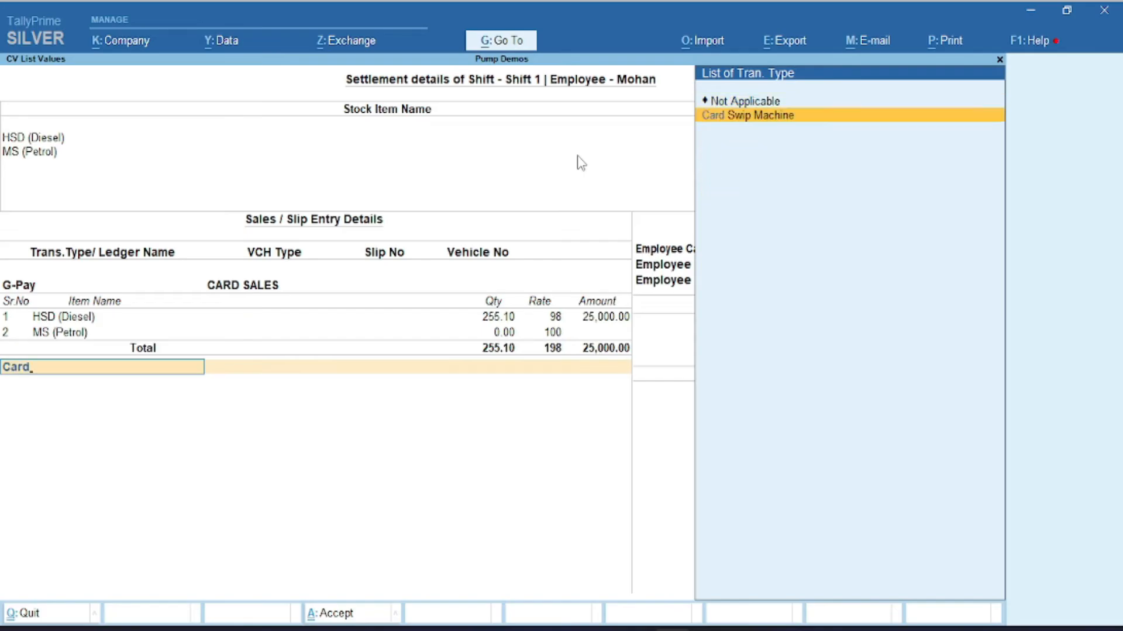
pyautogui.press('Return')
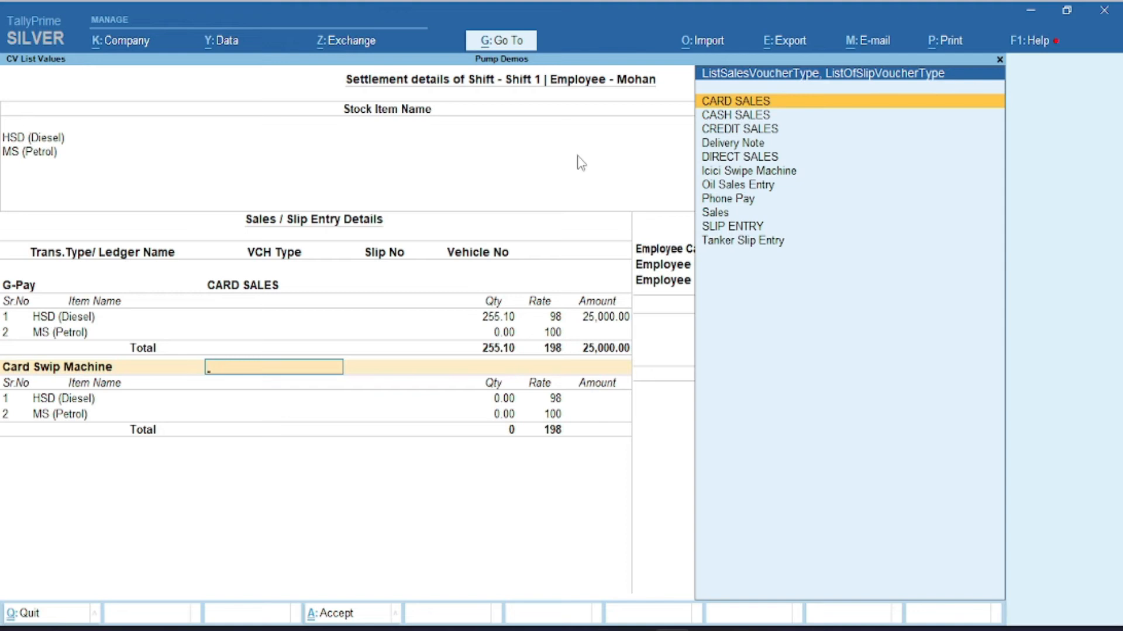
pyautogui.press('Return')
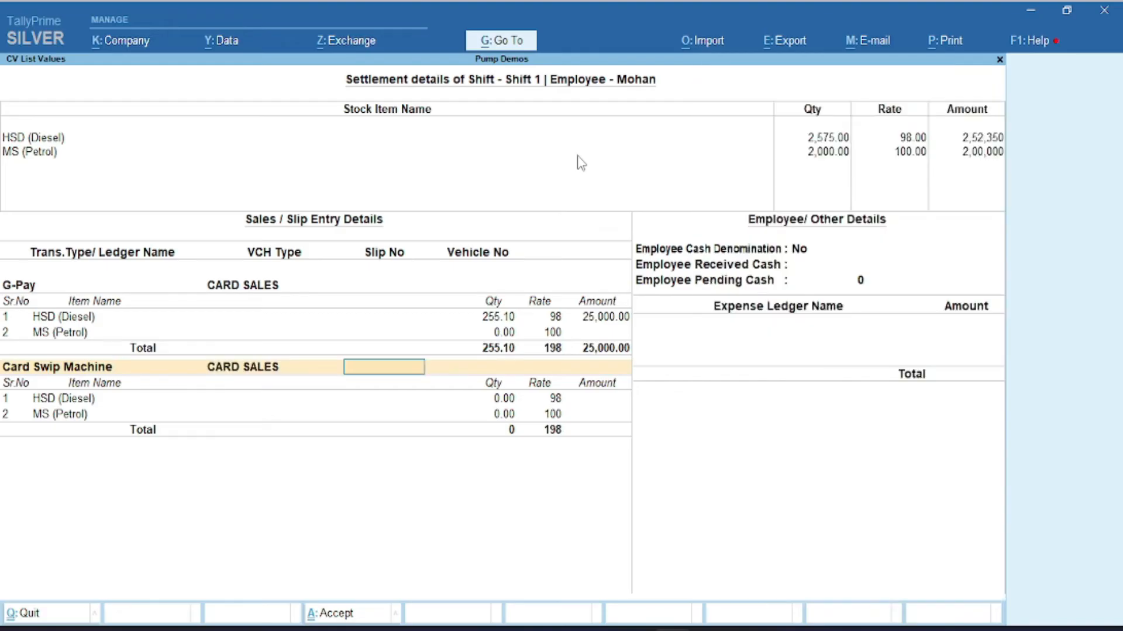
pyautogui.press('Return')
pyautogui.press('Return')
# Set the Card Swip Machine diesel amount to 6500, leave petrol empty and finish its item list
pyautogui.press('Return')
pyautogui.press('Return')
pyautogui.press('Return')
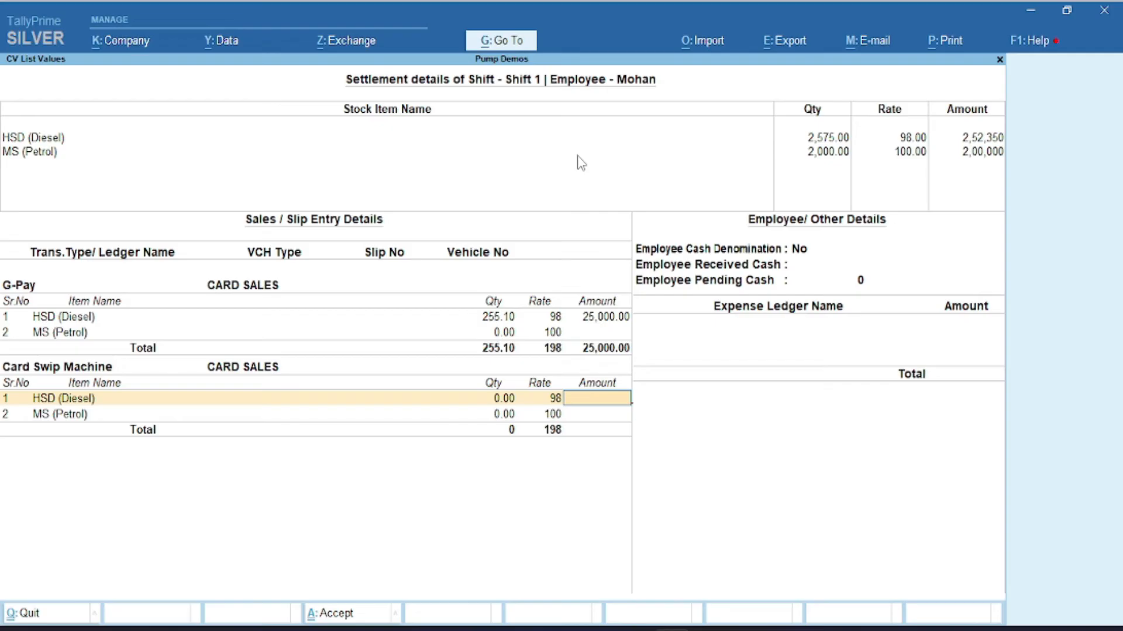
pyautogui.write('6500')
pyautogui.press('Return')
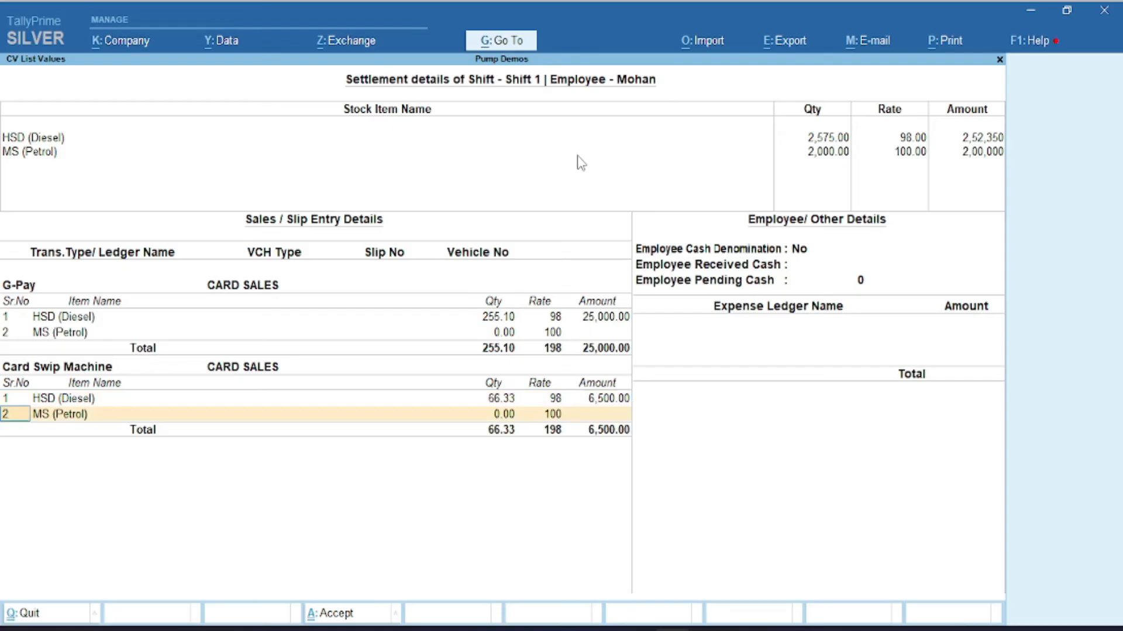
pyautogui.press('Return')
pyautogui.press('Return')
pyautogui.press('Return')
pyautogui.press('Return')
pyautogui.press('Return')
pyautogui.press('Return')
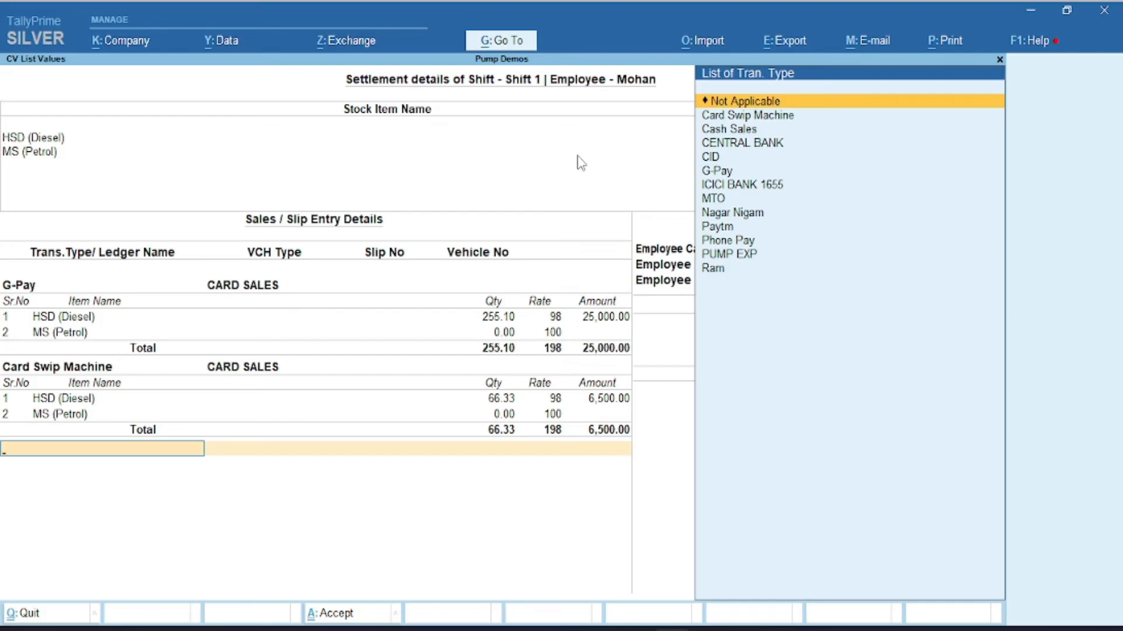
# Add a transaction for the individual customer's ledger with voucher type DIRECT SALES, without slip or vehicle number
pyautogui.write('ram')
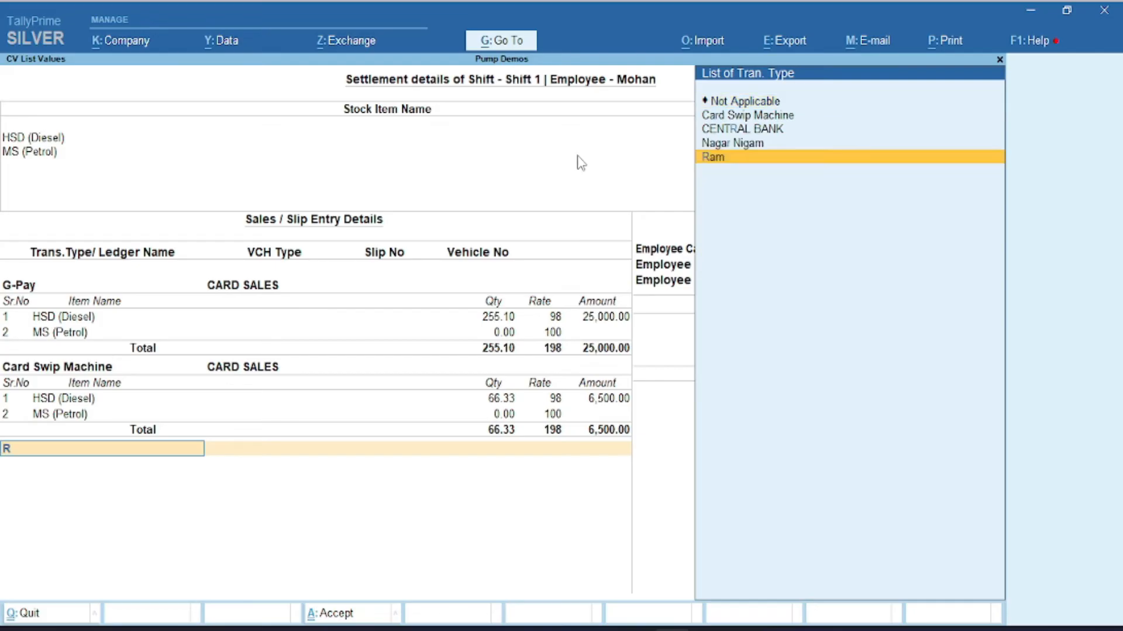
pyautogui.press('Return')
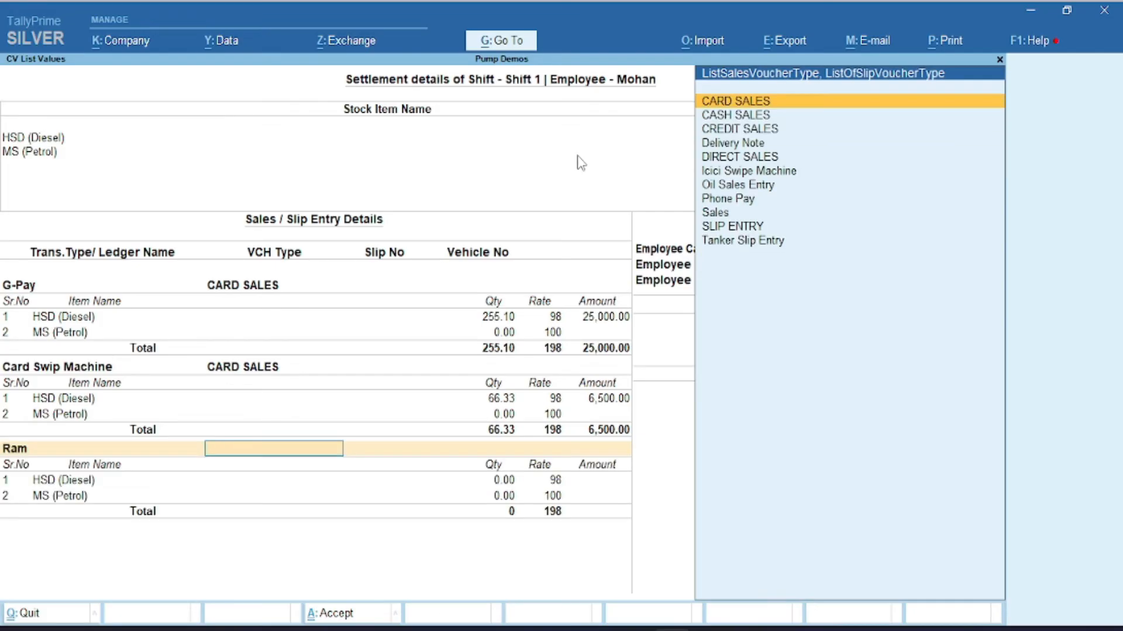
pyautogui.press('Down')
pyautogui.press('Down')
pyautogui.press('Down')
pyautogui.press('Down')
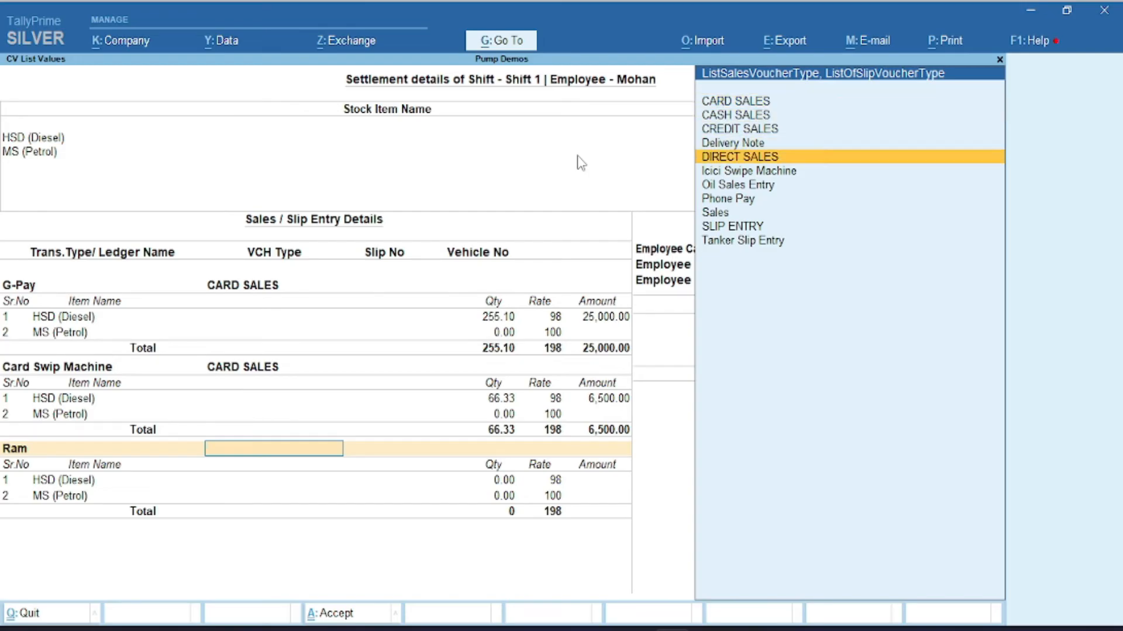
pyautogui.press('Return')
pyautogui.press('Return')
pyautogui.press('Return')
pyautogui.press('Return')
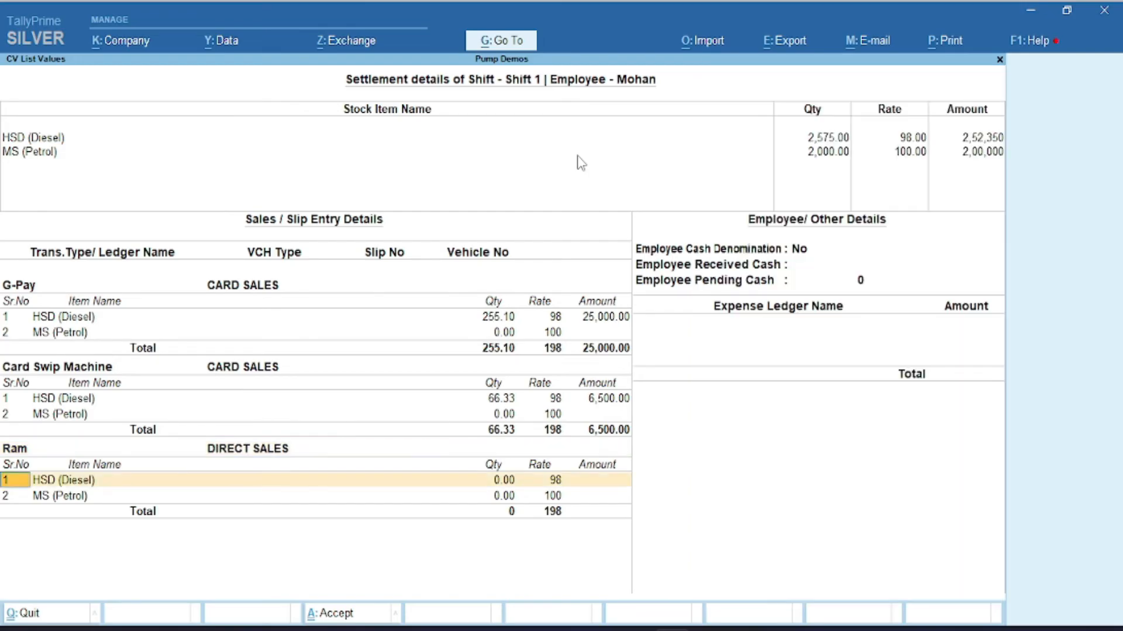
# Set the direct sale's HSD (Diesel) amount to 500, leave petrol empty and finish its item list
pyautogui.press('Return')
pyautogui.press('Return')
pyautogui.write('500')
pyautogui.press('Return')
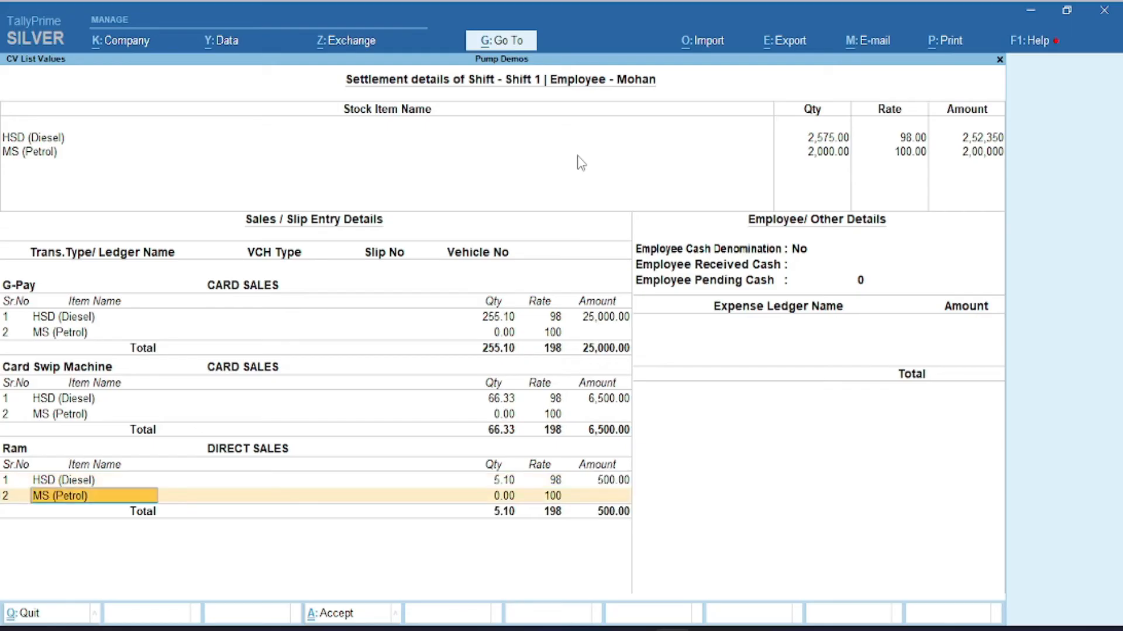
pyautogui.press('Return')
pyautogui.press('Return')
pyautogui.press('Return')
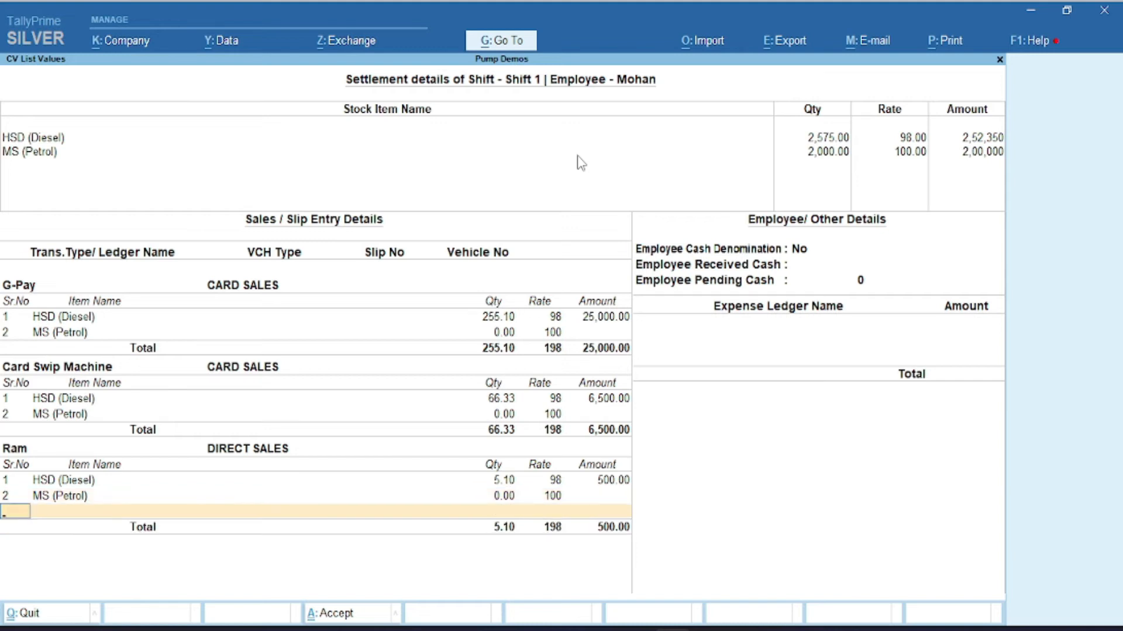
pyautogui.press('Return')
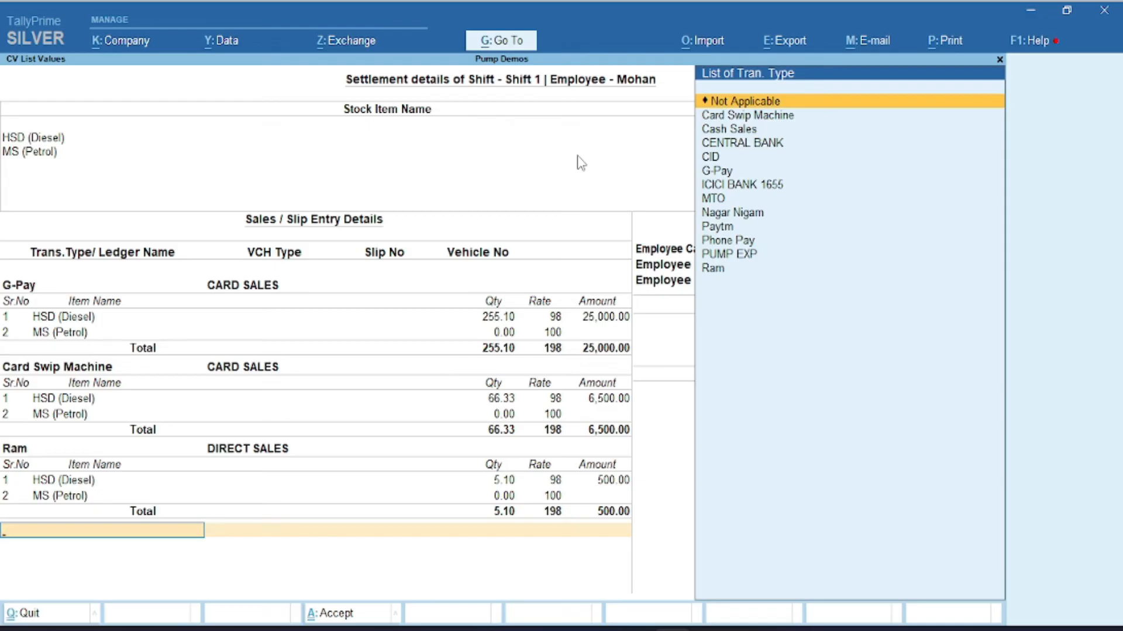
# Add a Cash Sales transaction with voucher type CASH SALES, leaving the slip and vehicle numbers blank
pyautogui.write('Cash')
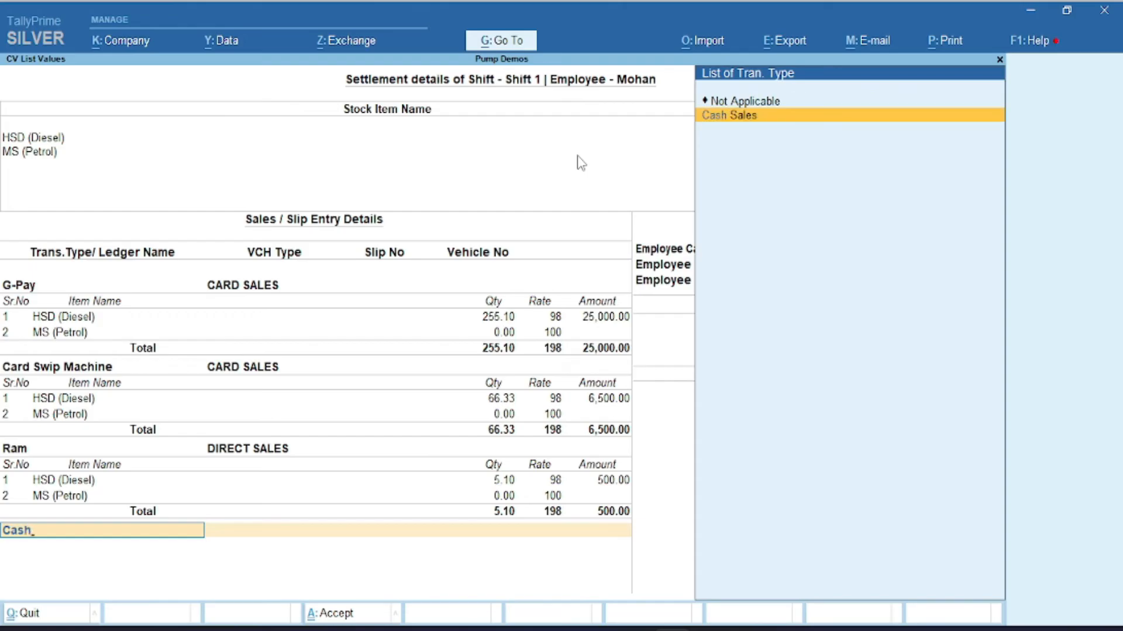
pyautogui.press('Return')
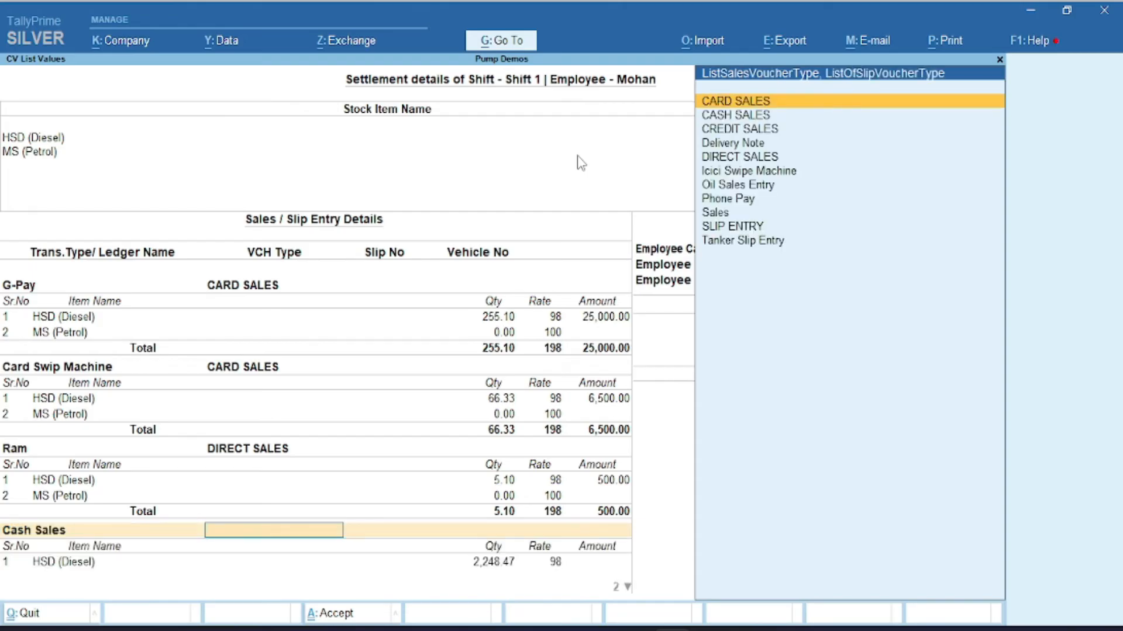
pyautogui.press('Down')
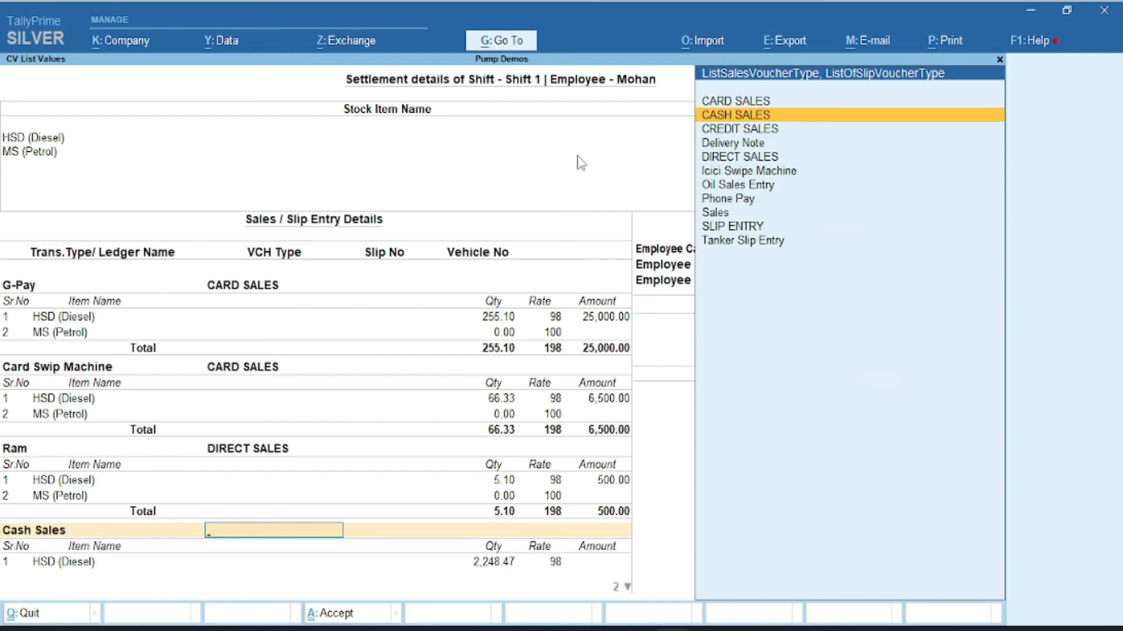
pyautogui.press('Return')
pyautogui.press('Return')
pyautogui.press('Return')
pyautogui.press('Return')
# Accept the prefilled diesel and petrol quantities and rates for the Cash Sales transaction so their amounts are filled in
pyautogui.press('Return')
pyautogui.press('Return')
pyautogui.press('Return')
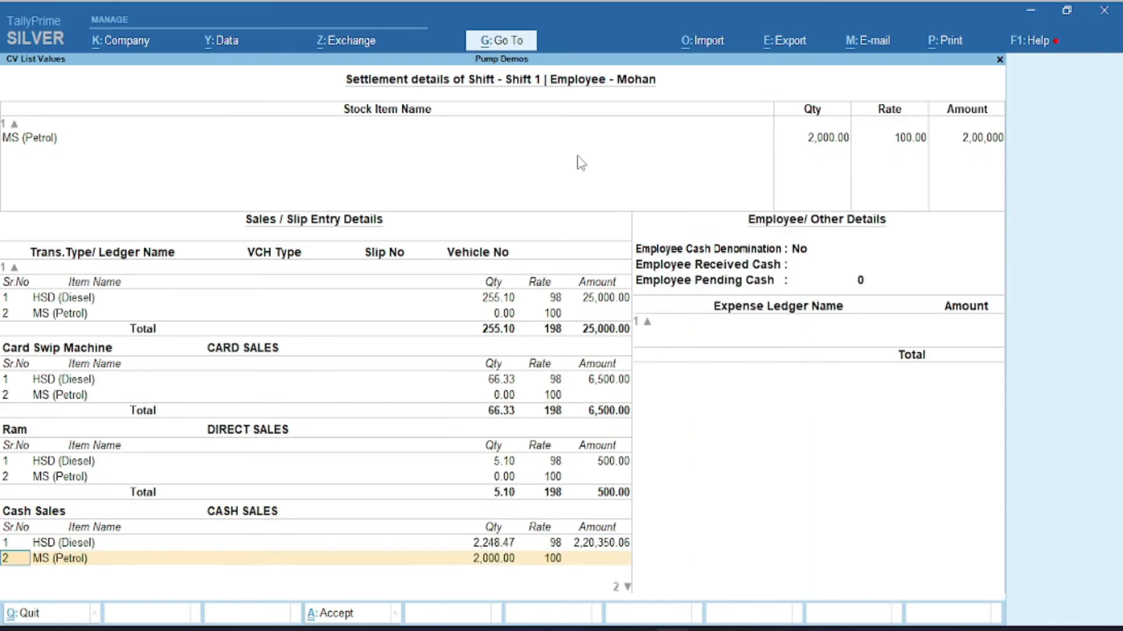
pyautogui.press('Return')
pyautogui.press('Return')
pyautogui.press('Return')
pyautogui.press('Return')
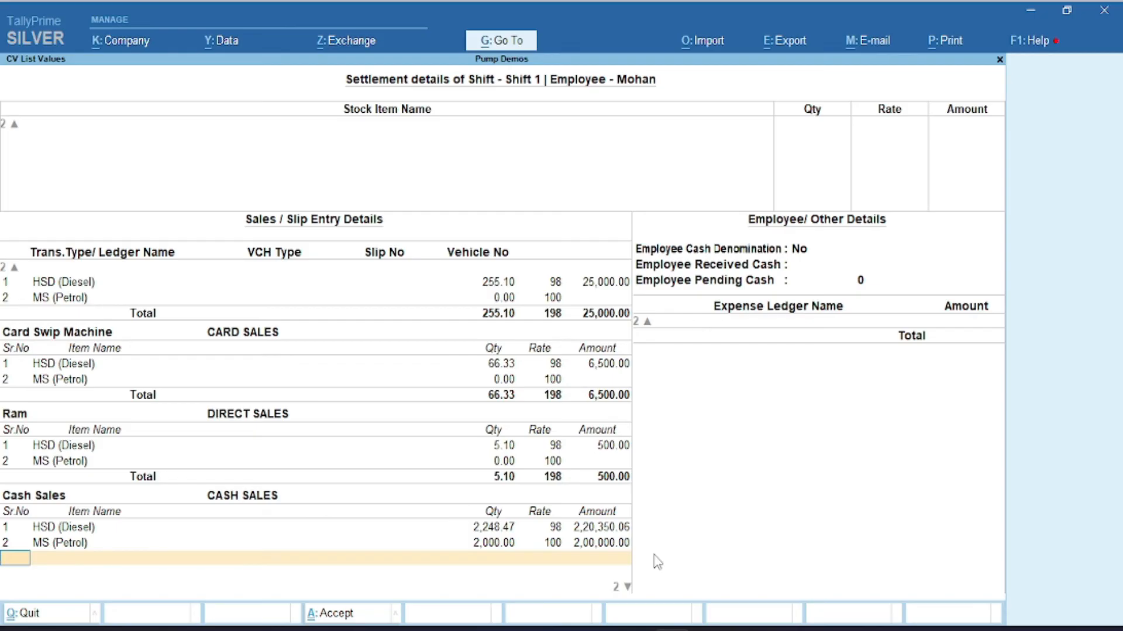
# Finish the sales details list and set Employee Cash Denomination to Yes to open the denomination sheet
pyautogui.press('Return')
pyautogui.press('Return')
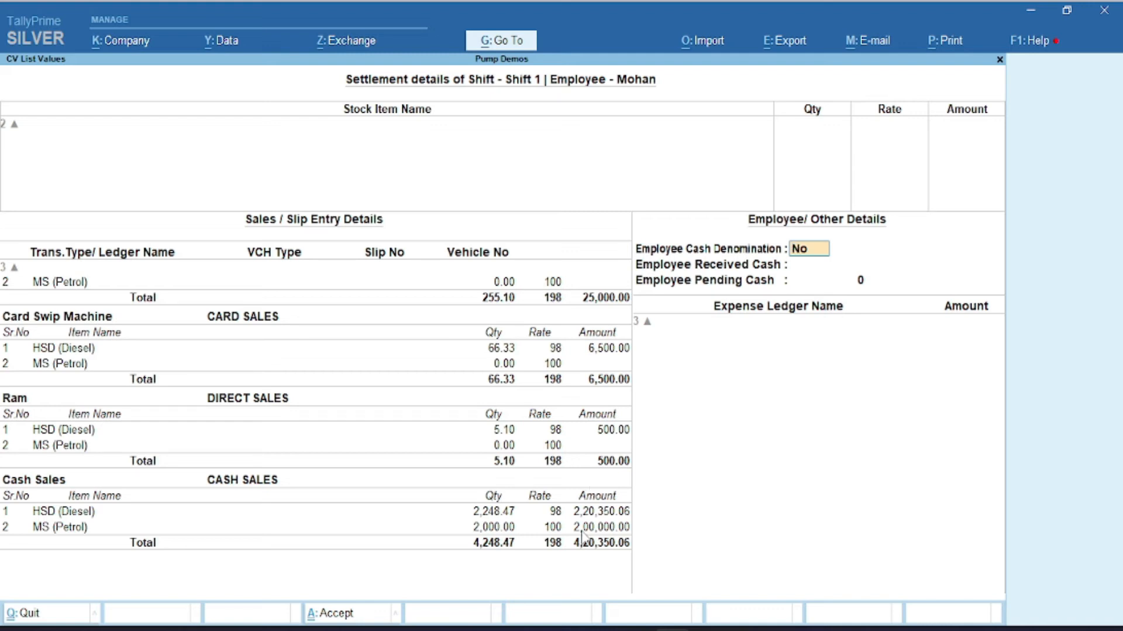
pyautogui.write('y')
pyautogui.press('Return')
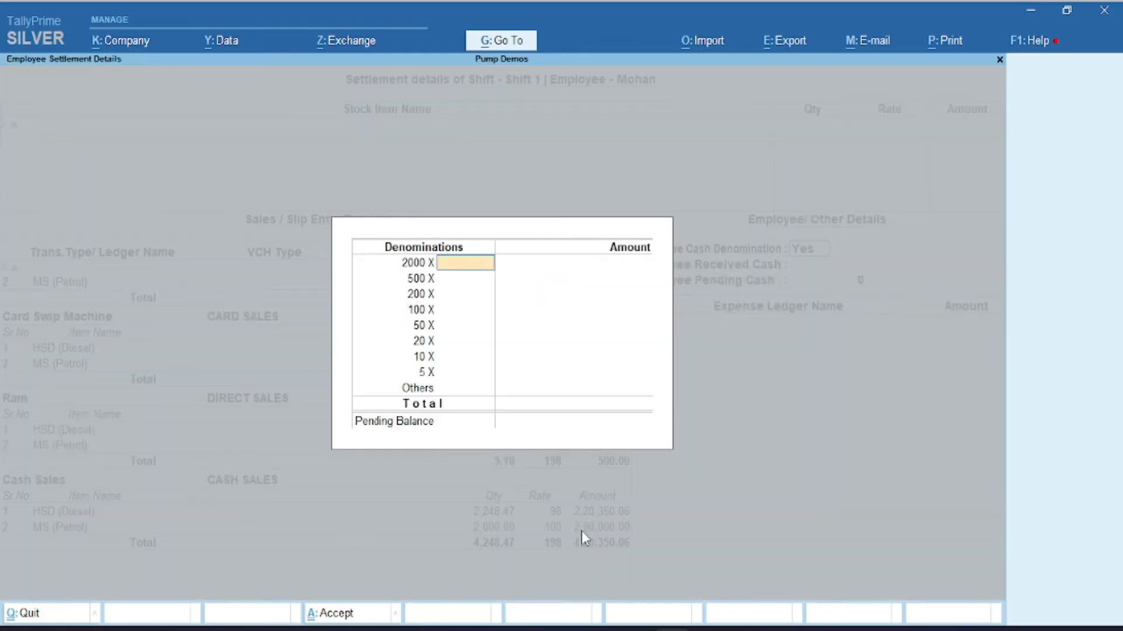
pyautogui.press('Return')
pyautogui.press('Return')
pyautogui.press('Return')
pyautogui.press('Return')
pyautogui.press('Return')
pyautogui.press('Return')
pyautogui.press('Return')
pyautogui.press('Return')
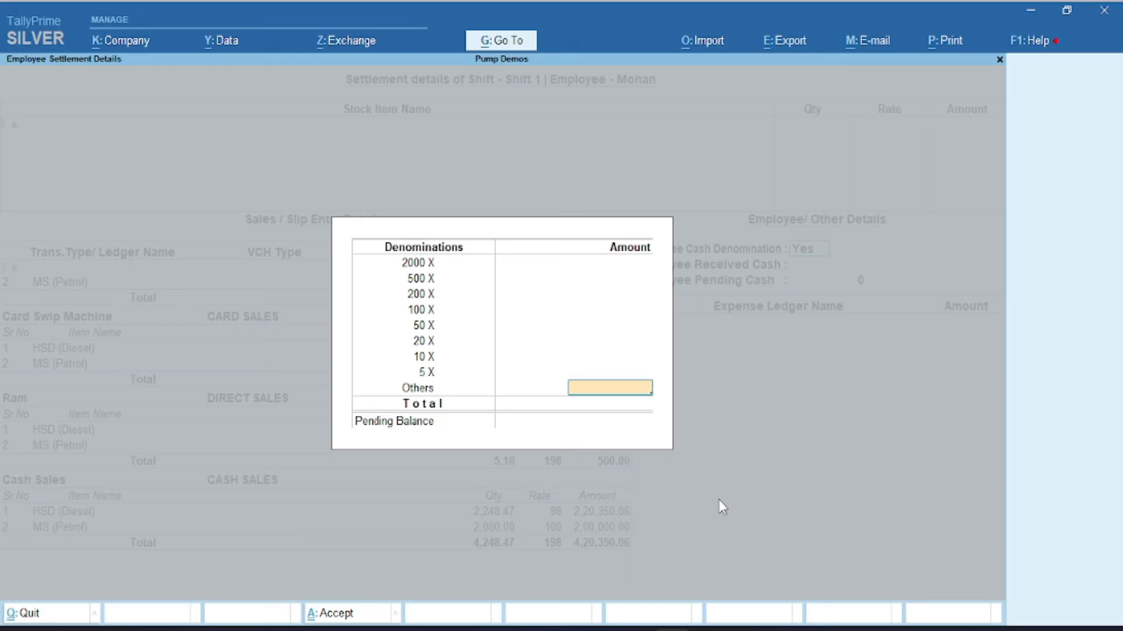
pyautogui.press('Escape')
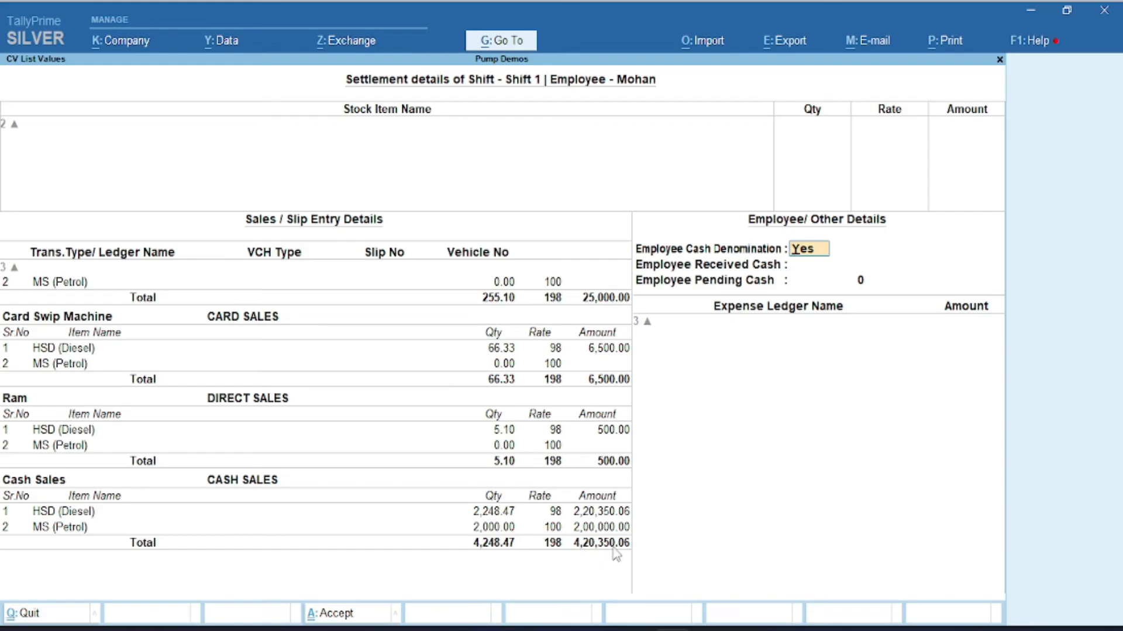
# Open the employee cash denomination sheet, leave all note counts blank, enter 4,20,350.06 under Others and accept the sheet
pyautogui.press('Return')
pyautogui.press('Return')
pyautogui.press('Return')
pyautogui.press('Return')
pyautogui.press('Return')
pyautogui.press('Return')
pyautogui.press('Return')
pyautogui.press('Return')
pyautogui.write('420')
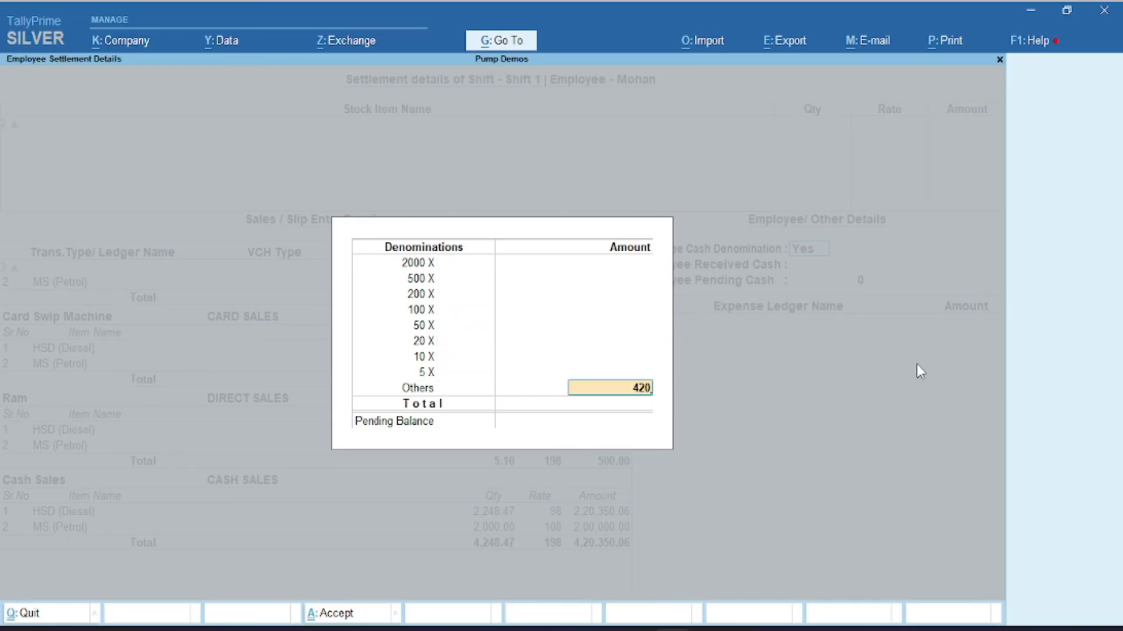
pyautogui.write('350.06')
pyautogui.press('Return')
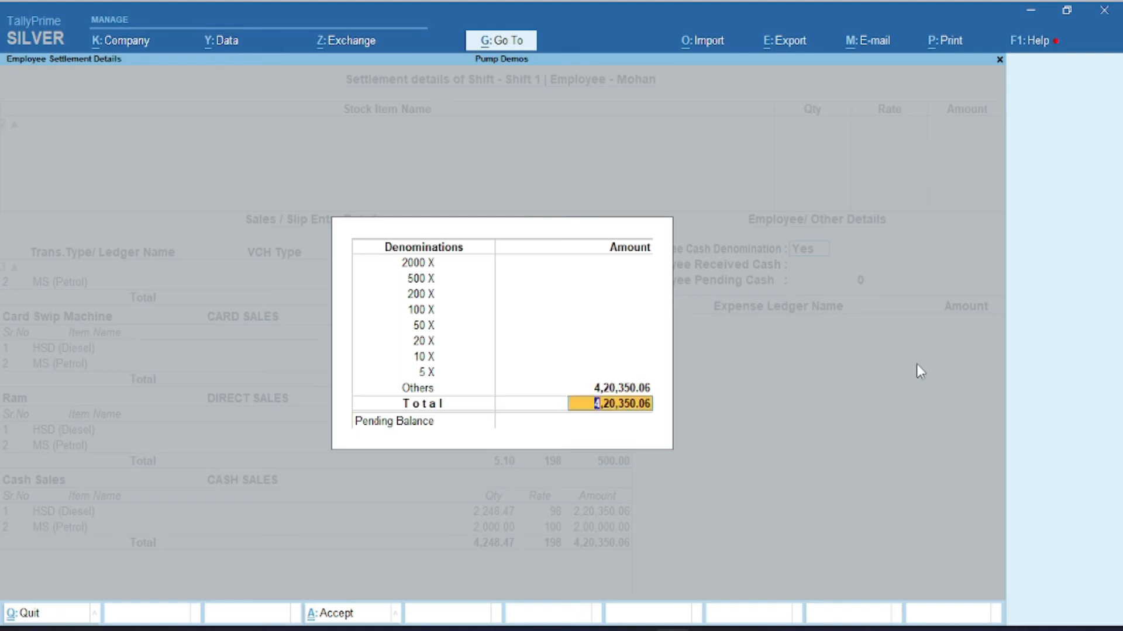
pyautogui.press('Return')
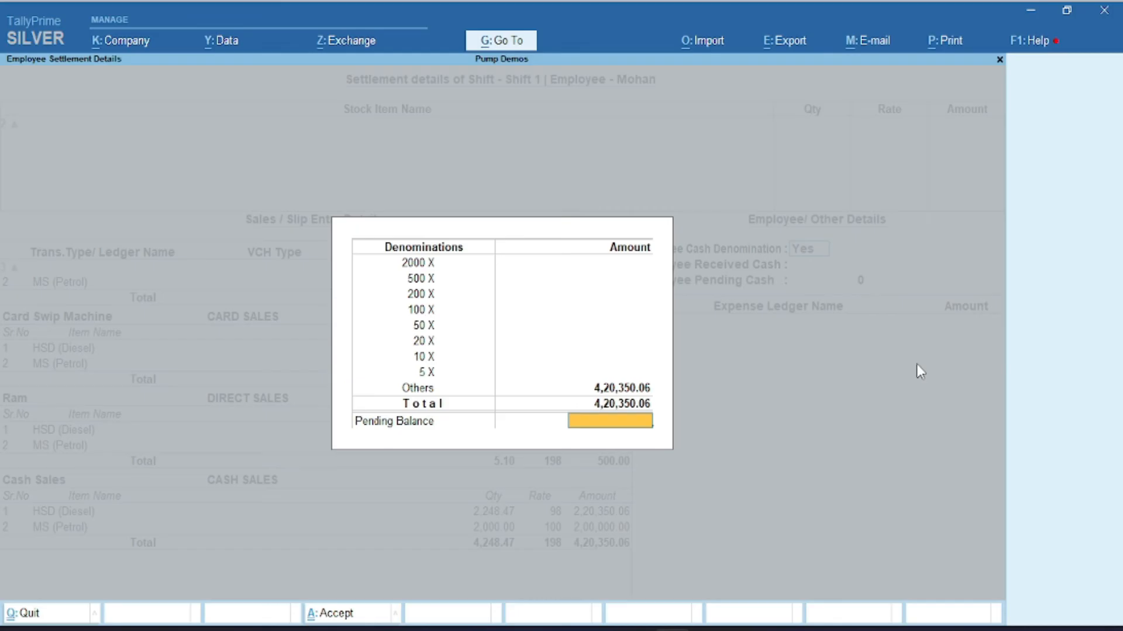
pyautogui.press('Return')
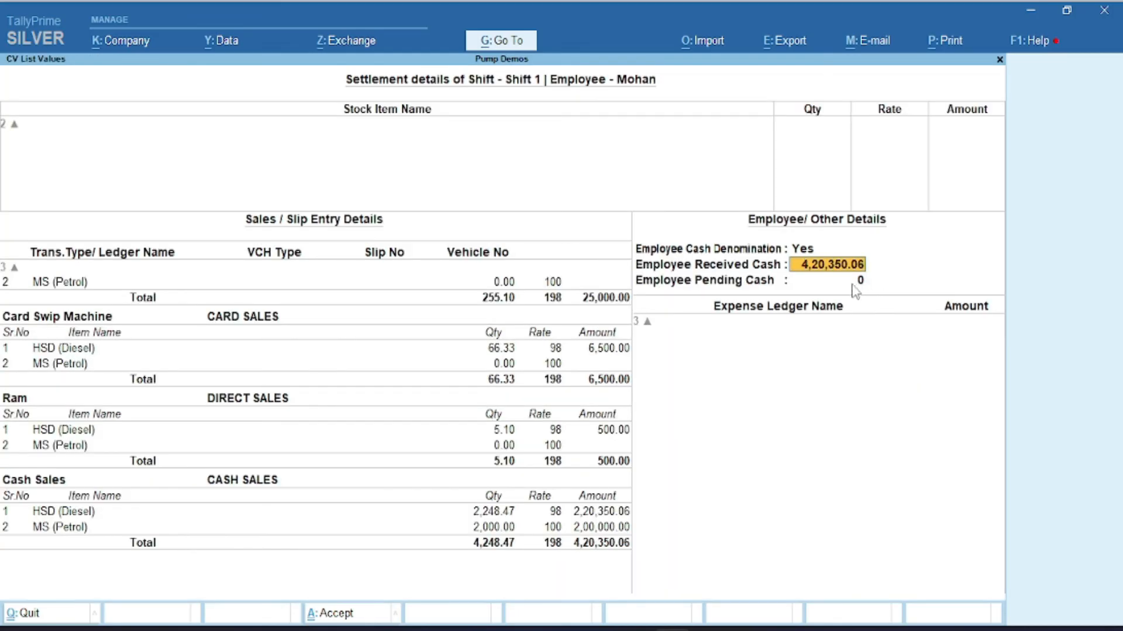
# Reopen the employee cash denomination sheet, set the Others amount to 4,20,300 and accept the sheet
pyautogui.press('Return')
pyautogui.press('Up')
pyautogui.press('Up')
pyautogui.press('Return')
pyautogui.press('Return')
pyautogui.press('Return')
pyautogui.press('Return')
pyautogui.press('Return')
pyautogui.press('Return')
pyautogui.press('Return')
pyautogui.press('Return')
pyautogui.press('Return')
pyautogui.press('Return')
pyautogui.press('Up')
pyautogui.write('420')
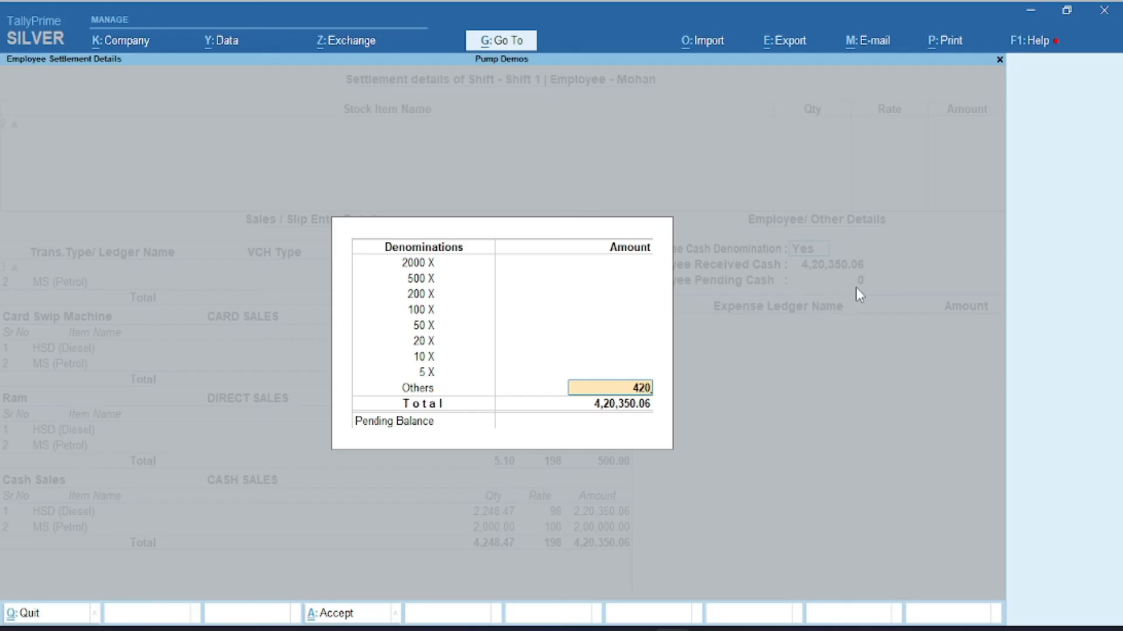
pyautogui.write('300')
pyautogui.press('Return')
pyautogui.press('Return')
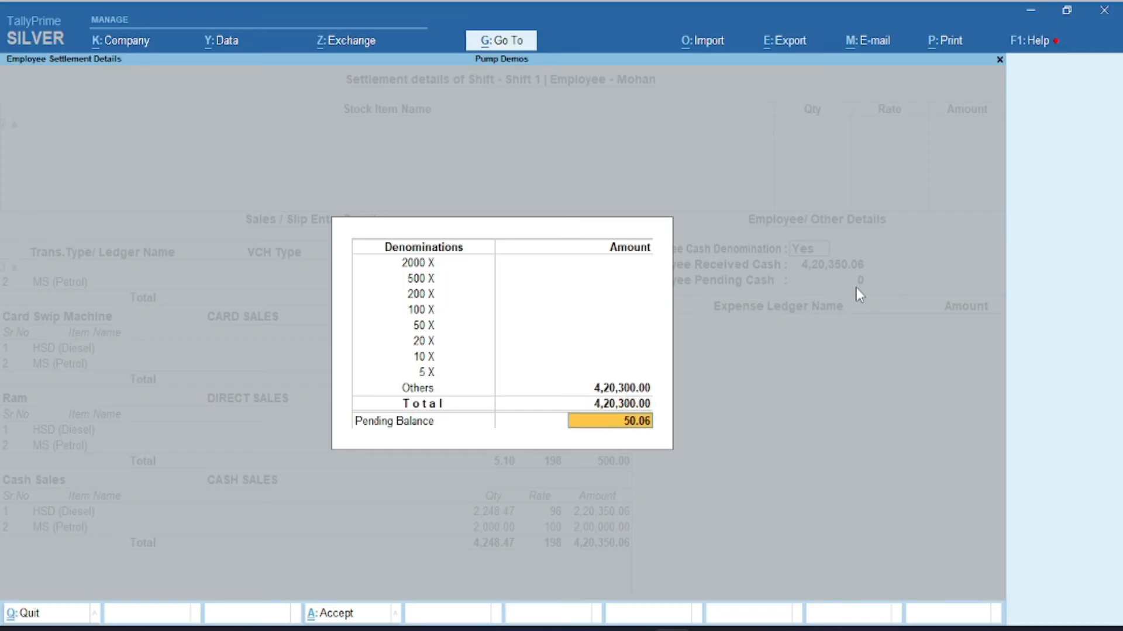
pyautogui.press('Return')
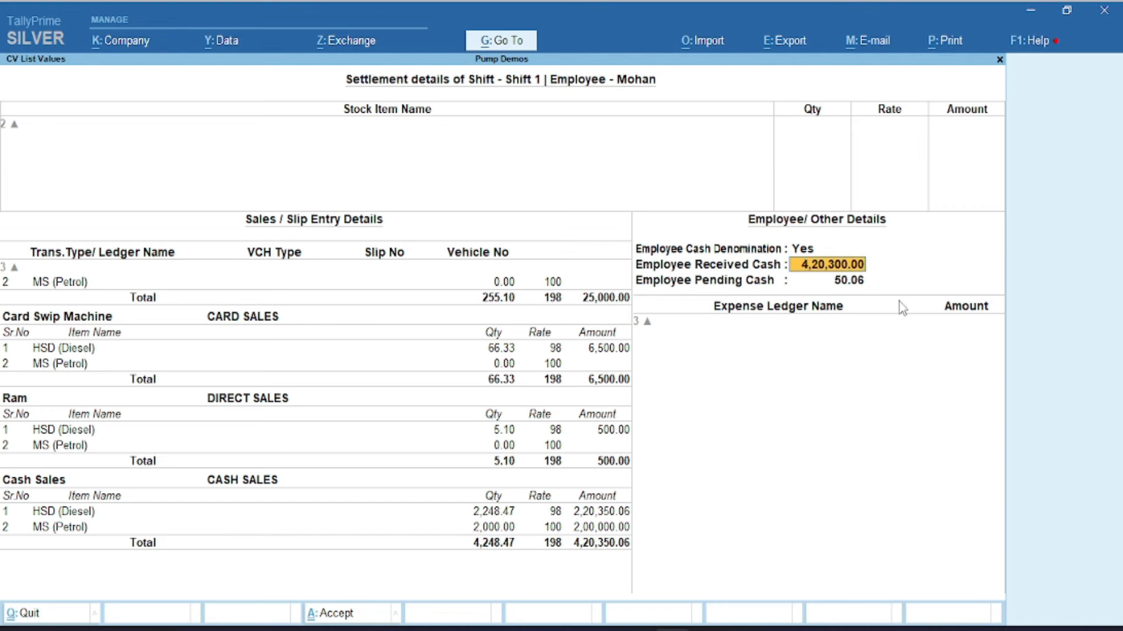
# Accept the employee's received and pending cash, and add the expense ledger PUMP EXP with an amount of 500
pyautogui.press('Return')
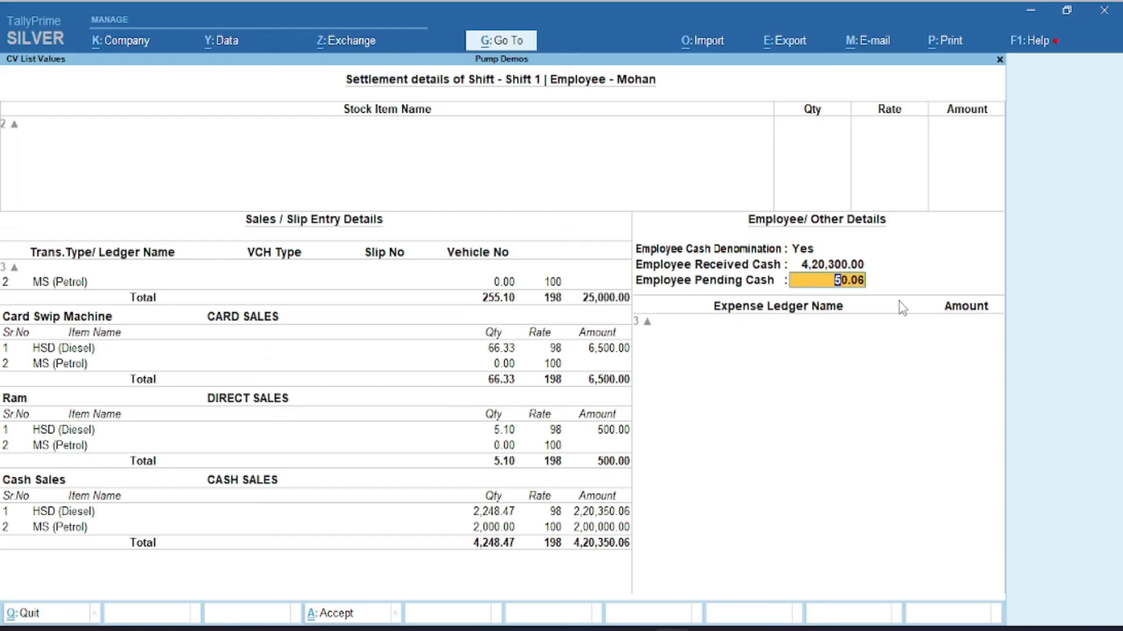
pyautogui.press('Return')
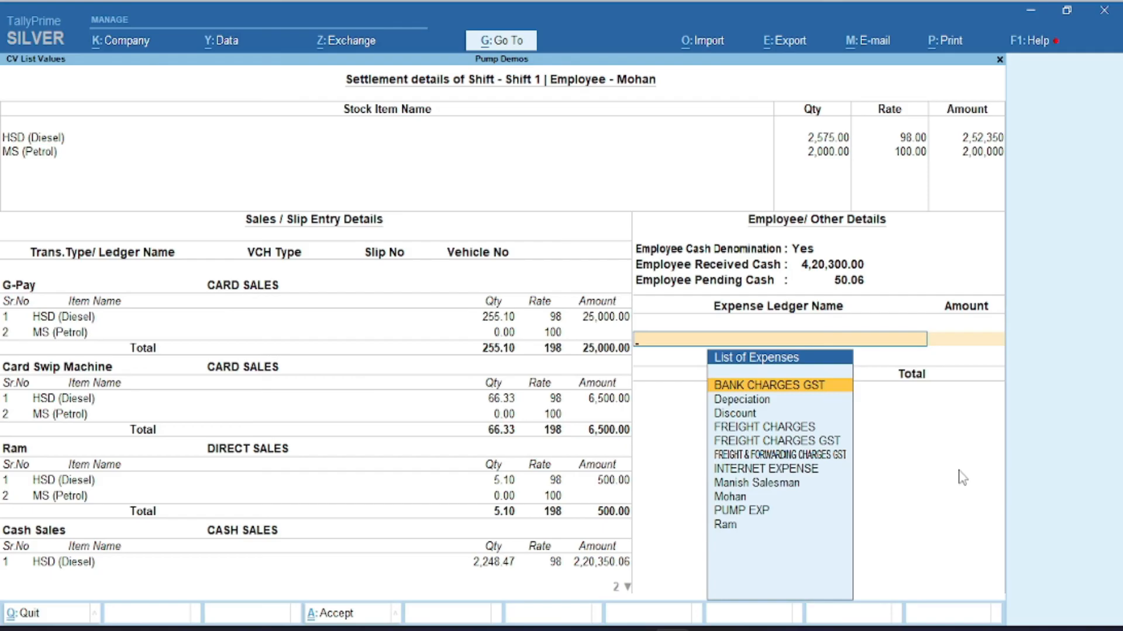
pyautogui.press('Down')
pyautogui.press('Down')
pyautogui.press('Down')
pyautogui.press('Down')
pyautogui.press('Down')
pyautogui.press('Down')
pyautogui.press('Down')
pyautogui.press('Down')
pyautogui.press('Down')
pyautogui.press('Down')
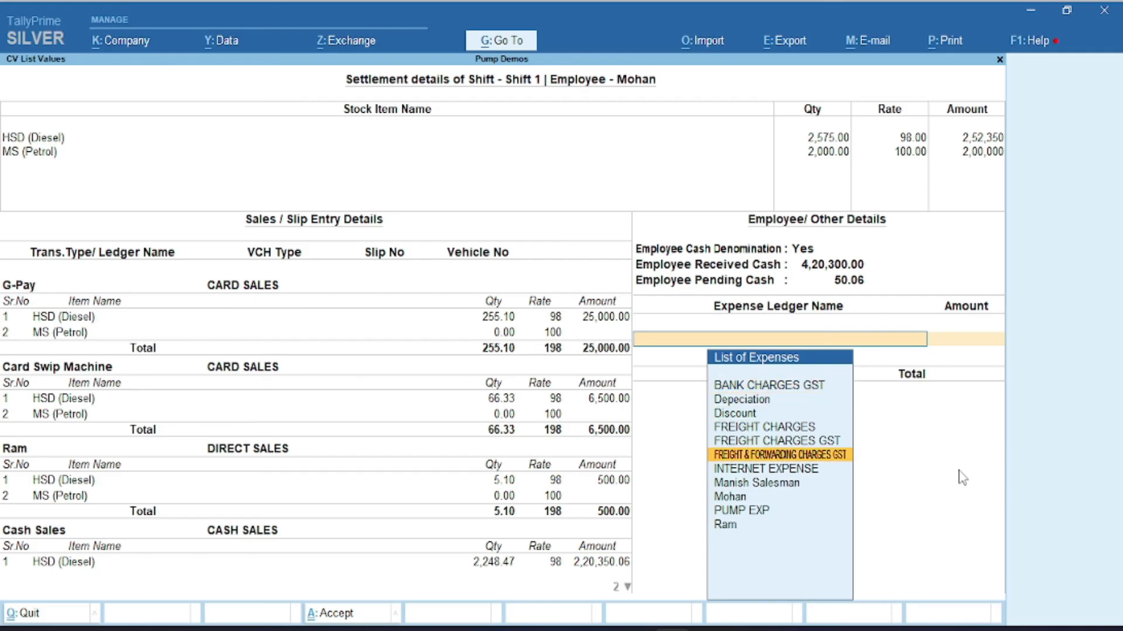
pyautogui.press('Up')
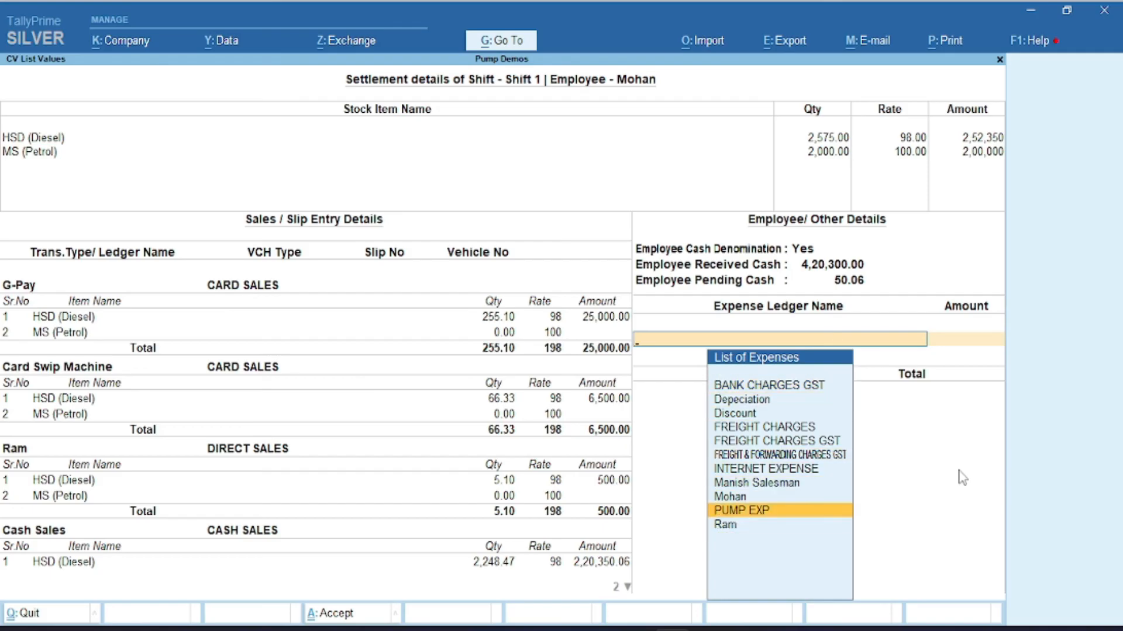
pyautogui.press('Return')
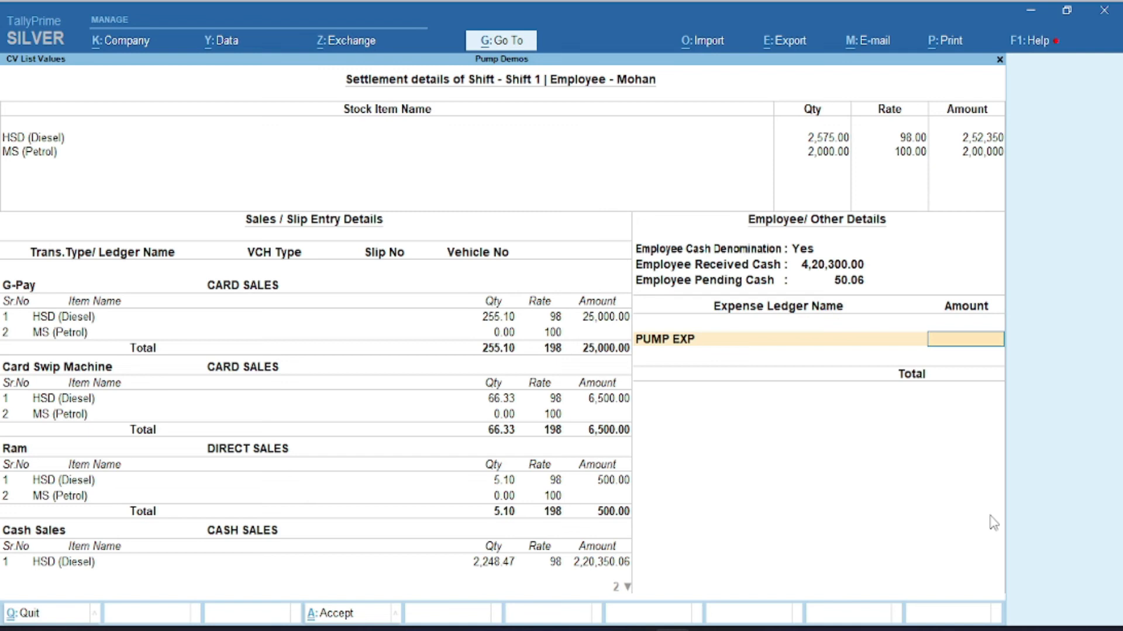
pyautogui.write('500')
pyautogui.press('Return')
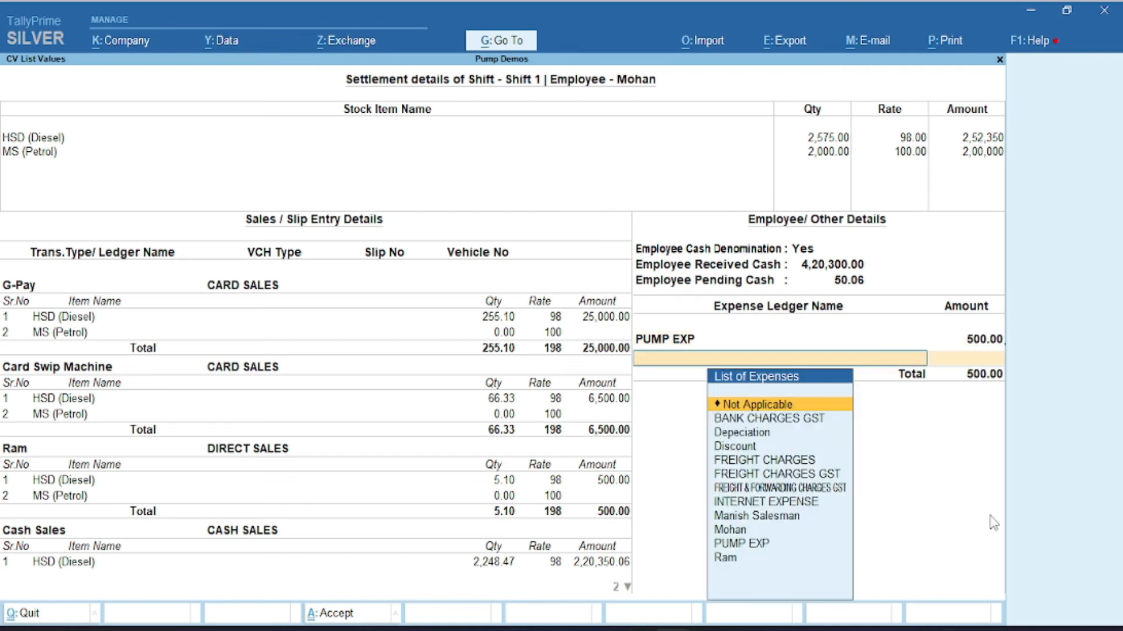
# Finish the expense list and confirm creation of the settlement entry for Shift 1
pyautogui.press('Return')
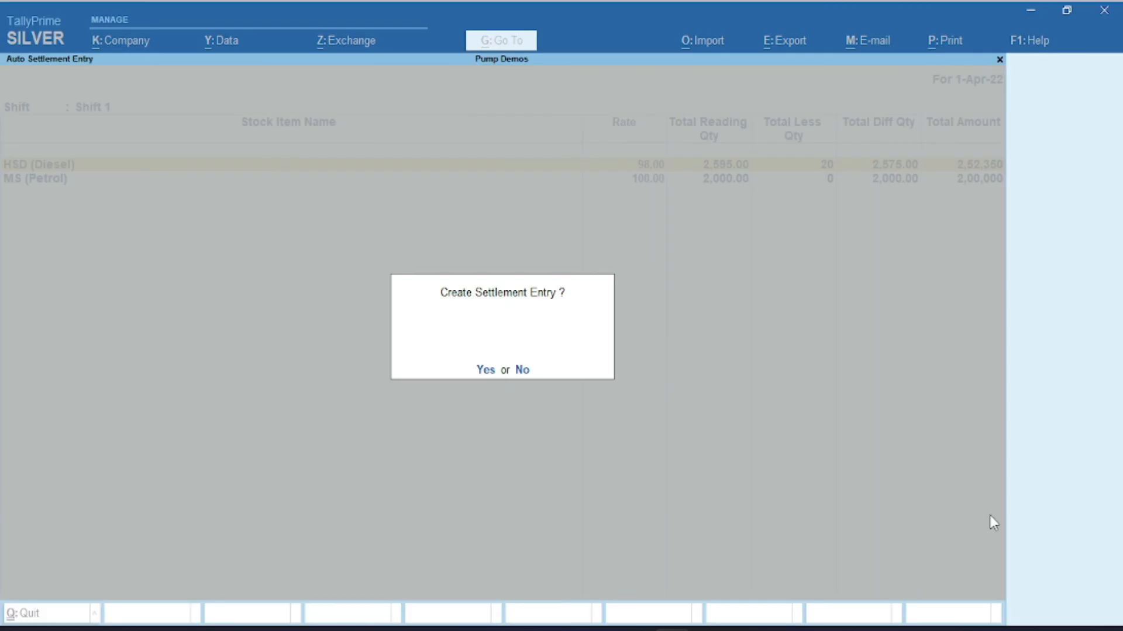
pyautogui.press('Return')
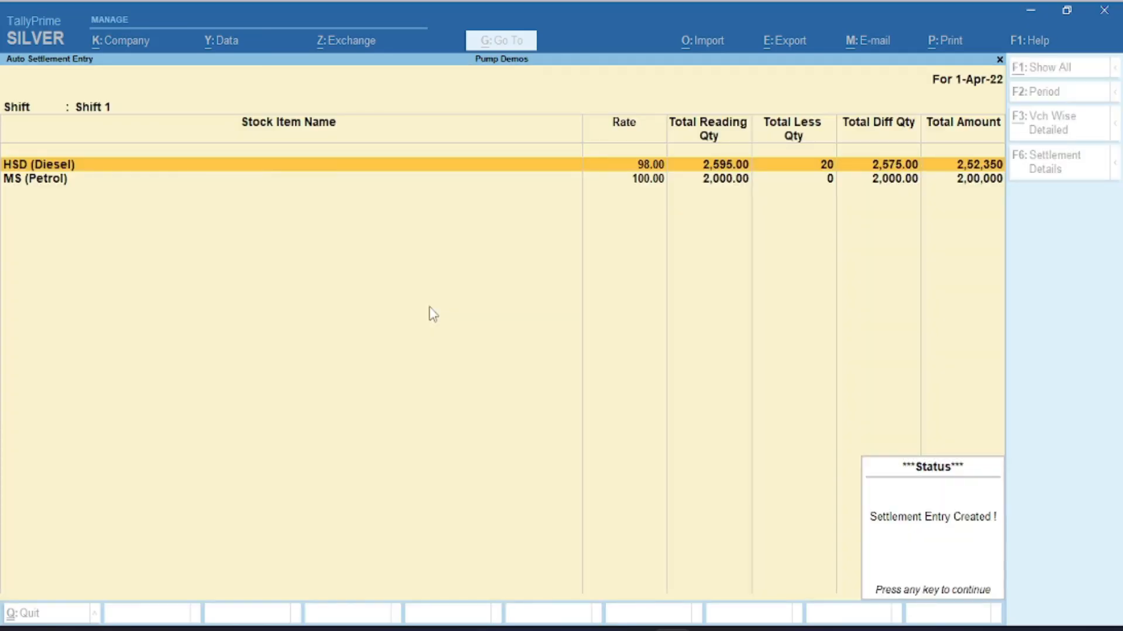
pyautogui.press('Return')
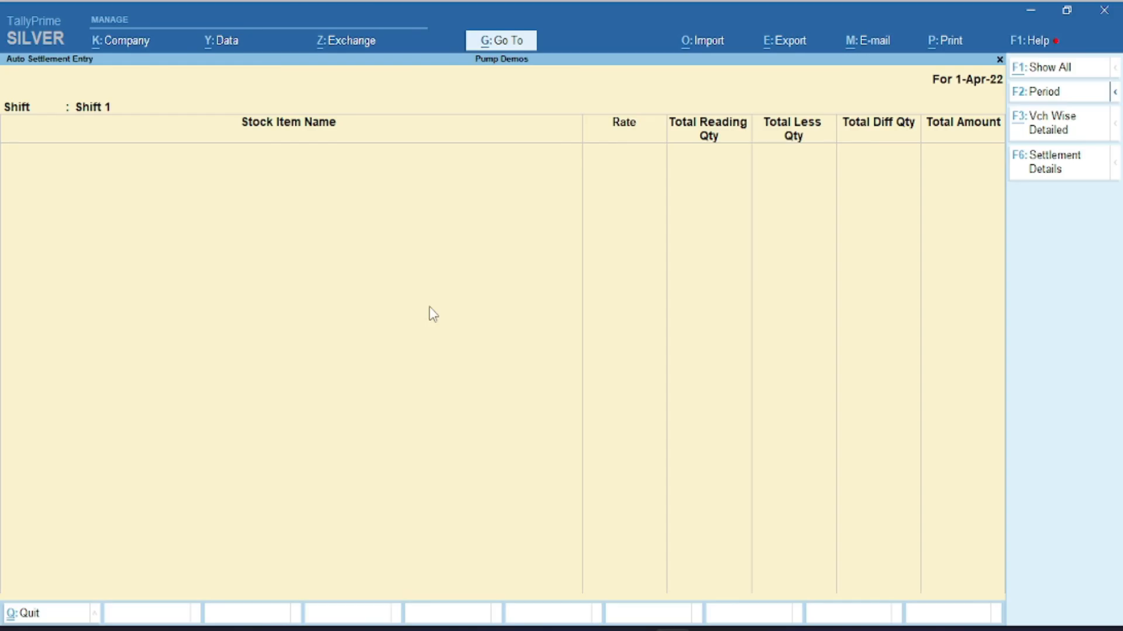
# Leave the auto settlement screen and reopen the one-stop pump dashboard for the same employee and Shift 1
pyautogui.press('Escape')
pyautogui.press('Escape')
pyautogui.press('Escape')
pyautogui.press('Escape')
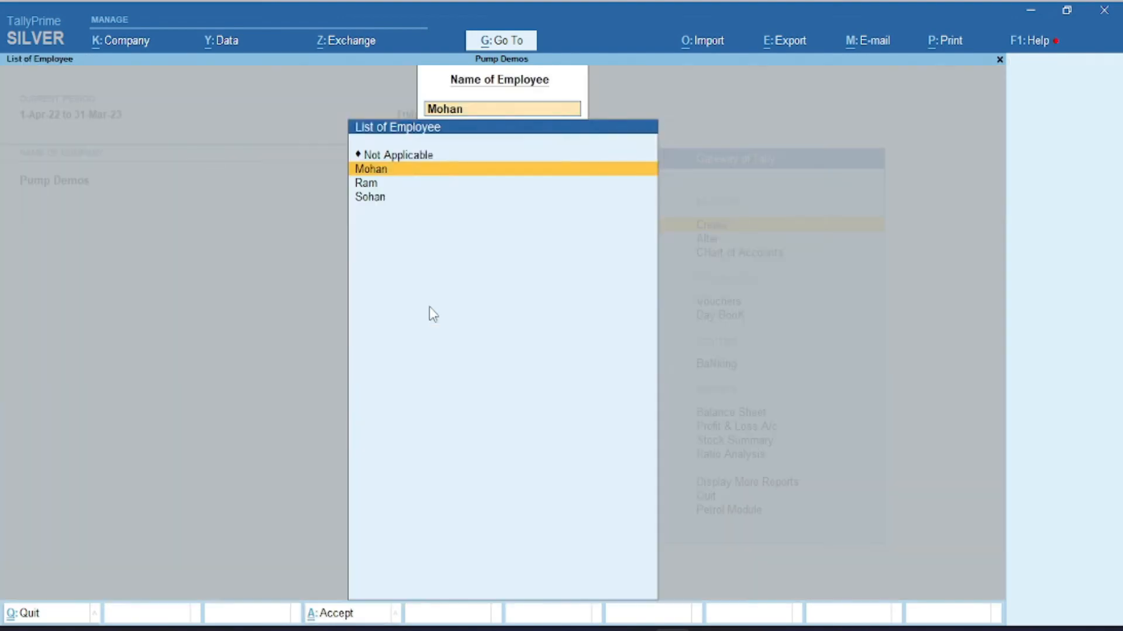
pyautogui.press('Return')
pyautogui.press('Return')
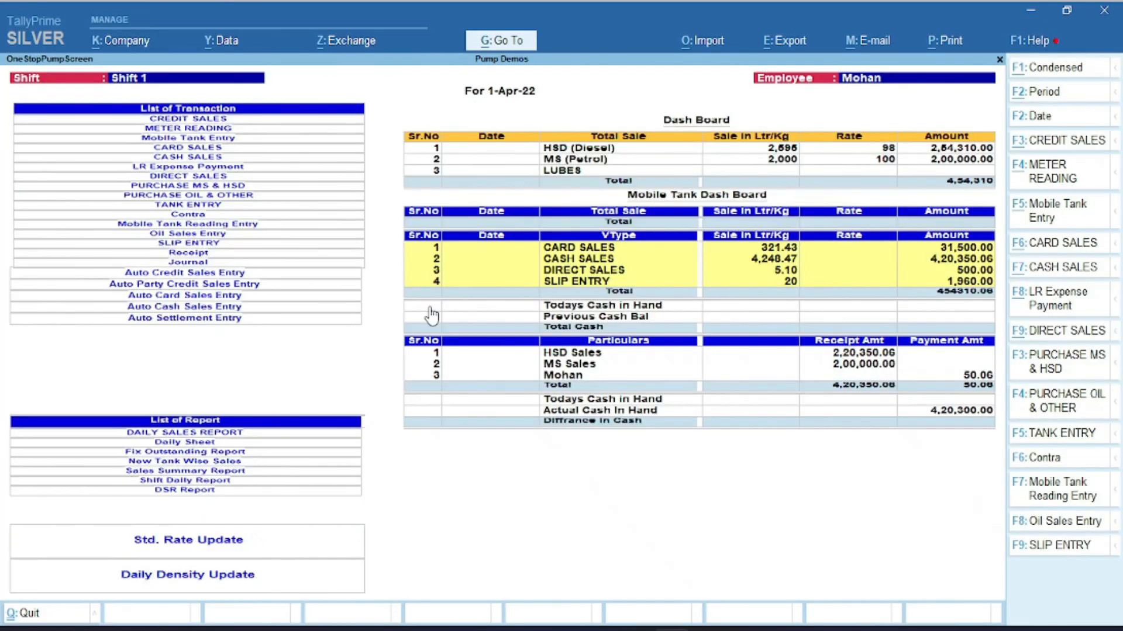